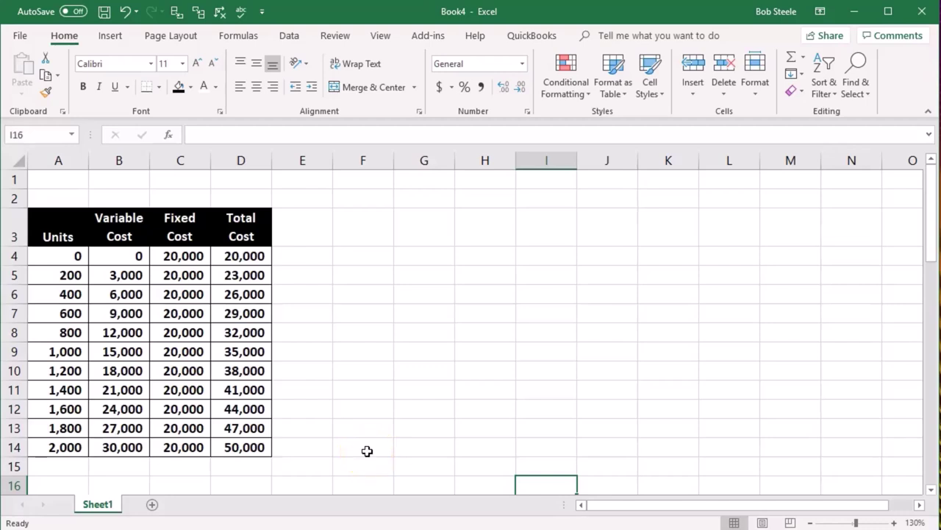
# Review the Units, Variable Cost, Fixed Cost and Total Cost values in the cost table.
pyautogui.click(75, 231)
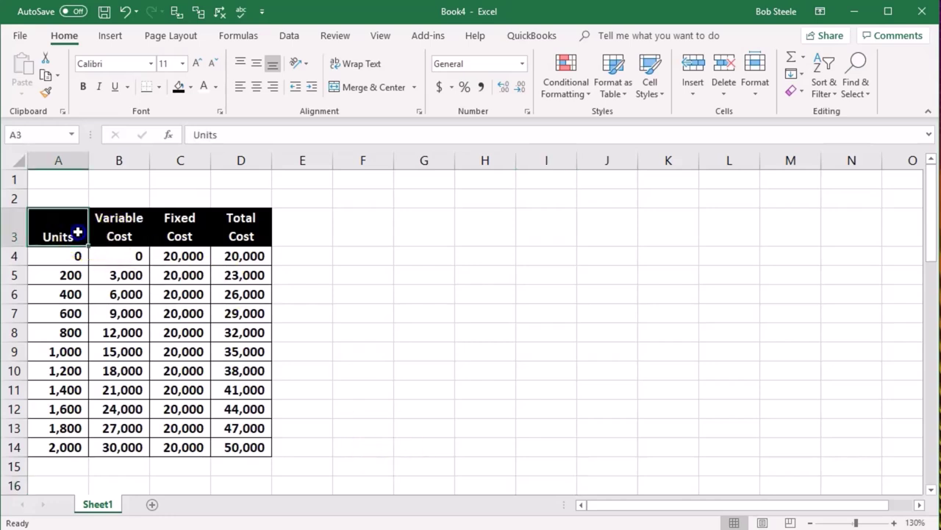
pyautogui.press('Right')
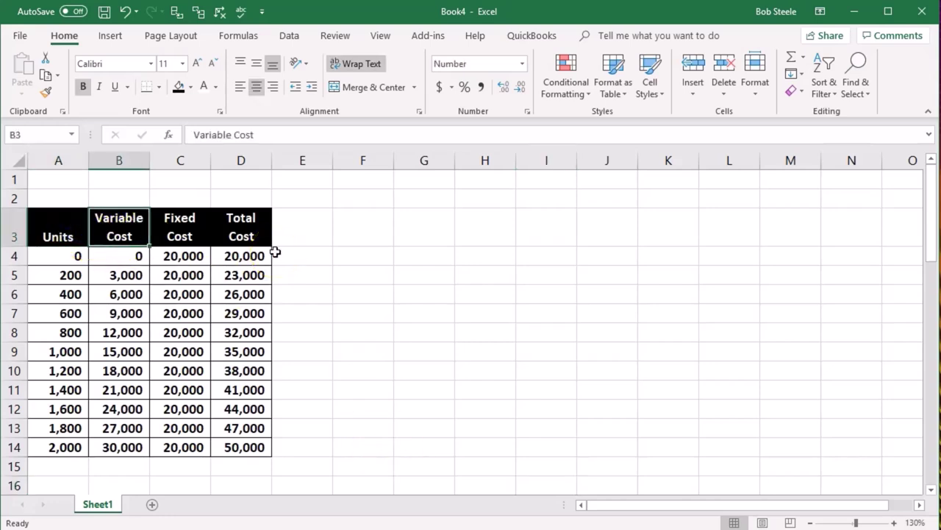
pyautogui.press('Right')
pyautogui.press('Right')
pyautogui.click(270, 253)
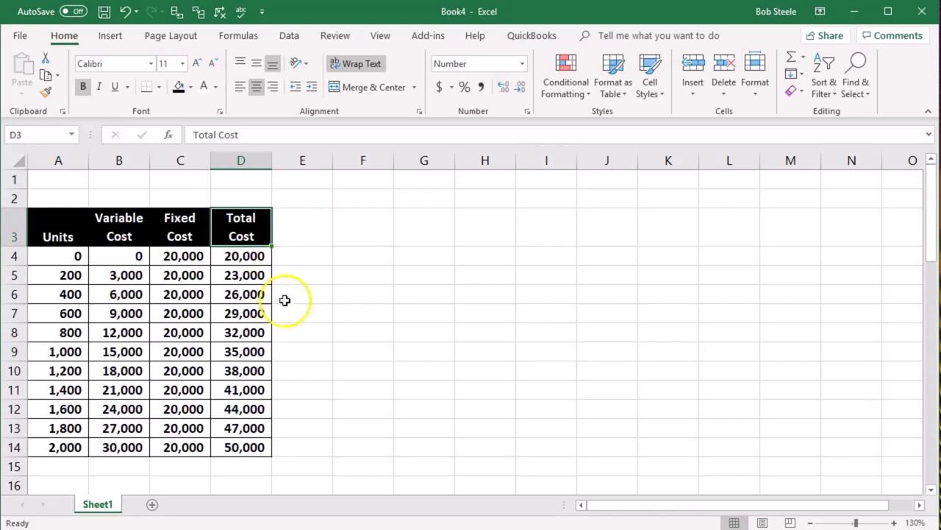
pyautogui.click(53, 243)
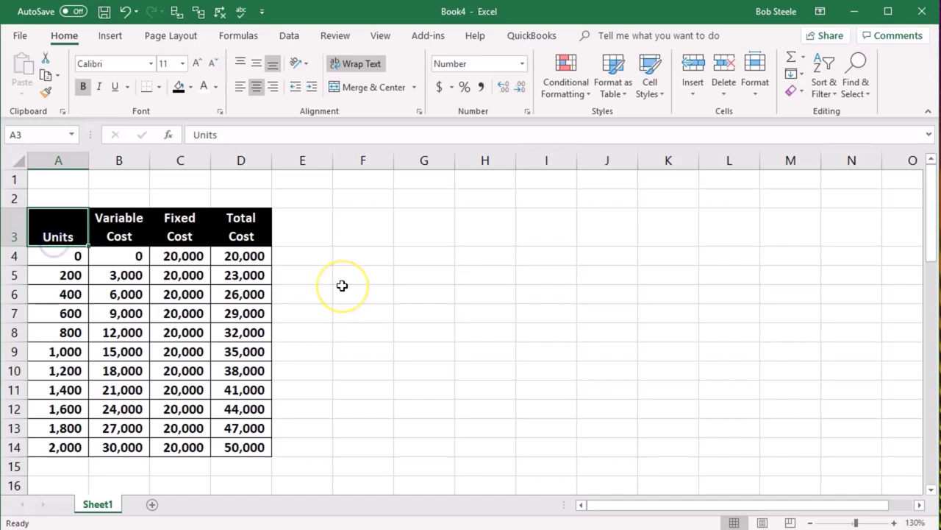
pyautogui.press('Down')
pyautogui.press('Down')
pyautogui.press('Down')
pyautogui.press('Down')
pyautogui.press('Down')
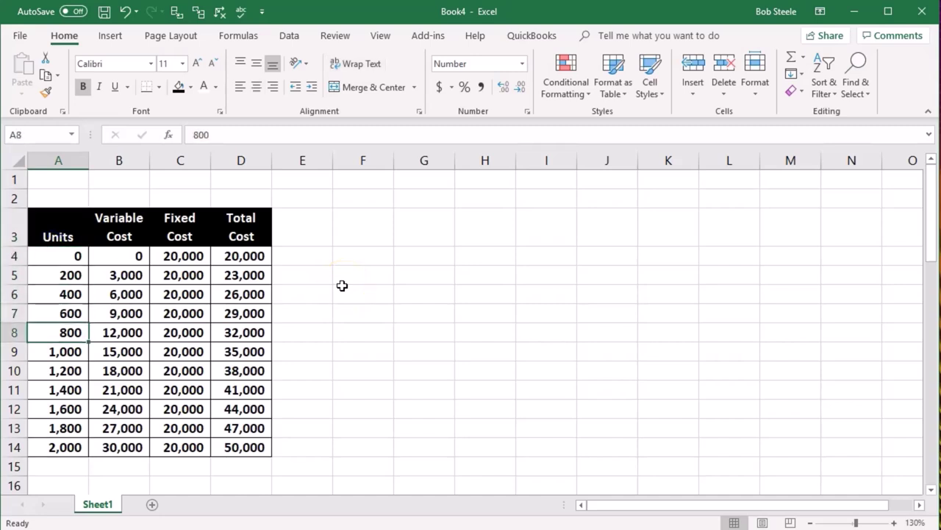
pyautogui.press('Down')
pyautogui.press('Up')
pyautogui.press('Up')
pyautogui.press('Up')
pyautogui.press('Up')
pyautogui.press('Up')
pyautogui.press('Right')
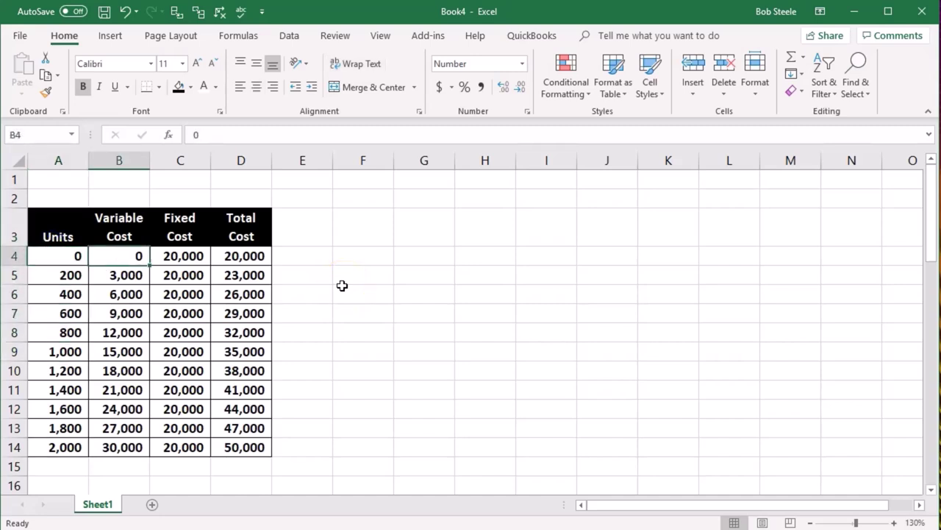
pyautogui.press('Down')
pyautogui.press('Down')
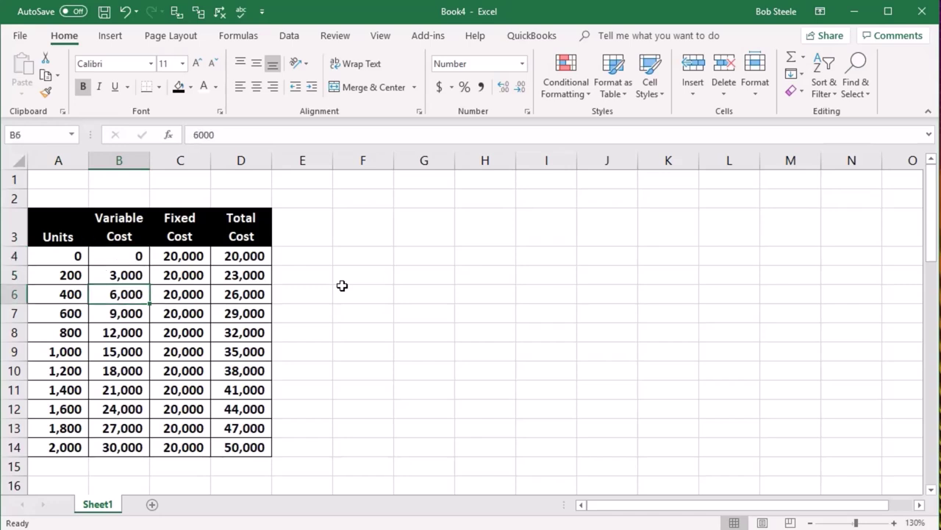
pyautogui.press('Down')
pyautogui.press('Down')
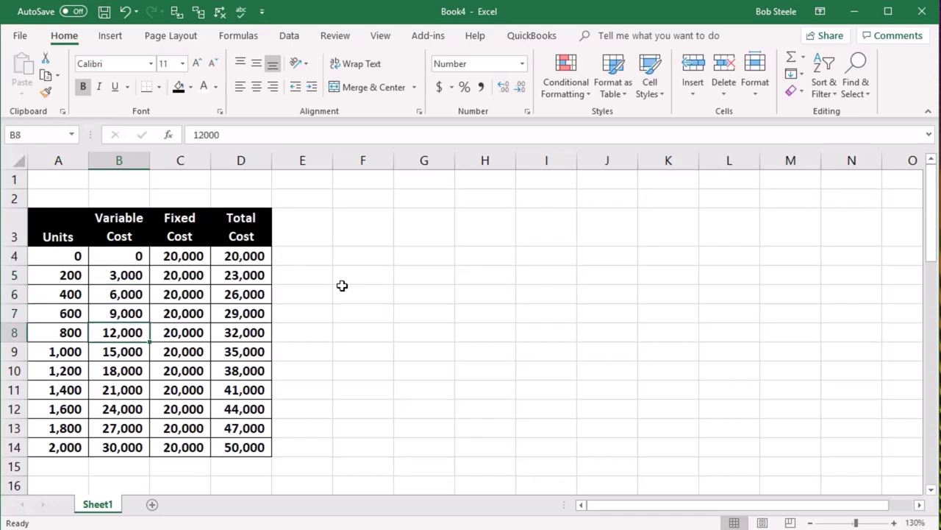
pyautogui.press('Down')
pyautogui.press('Down')
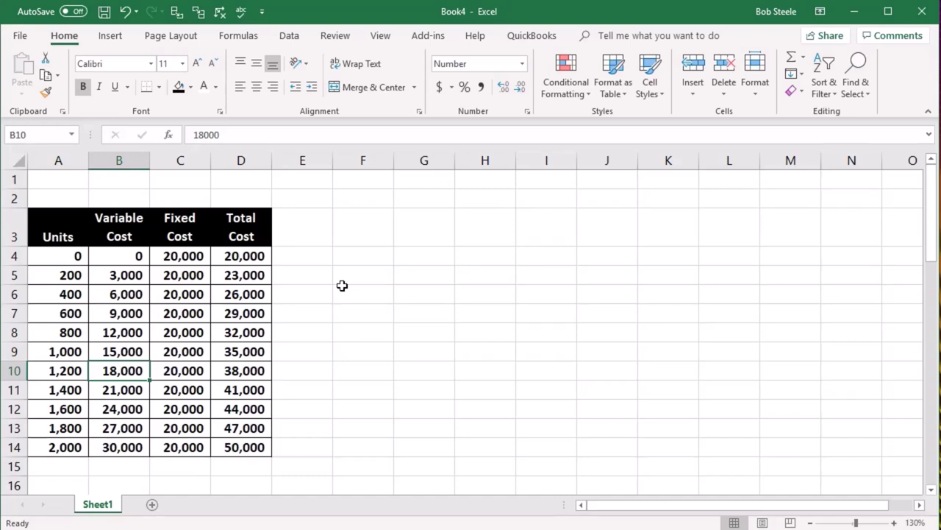
pyautogui.press('Down')
pyautogui.press('Down')
pyautogui.press('Down')
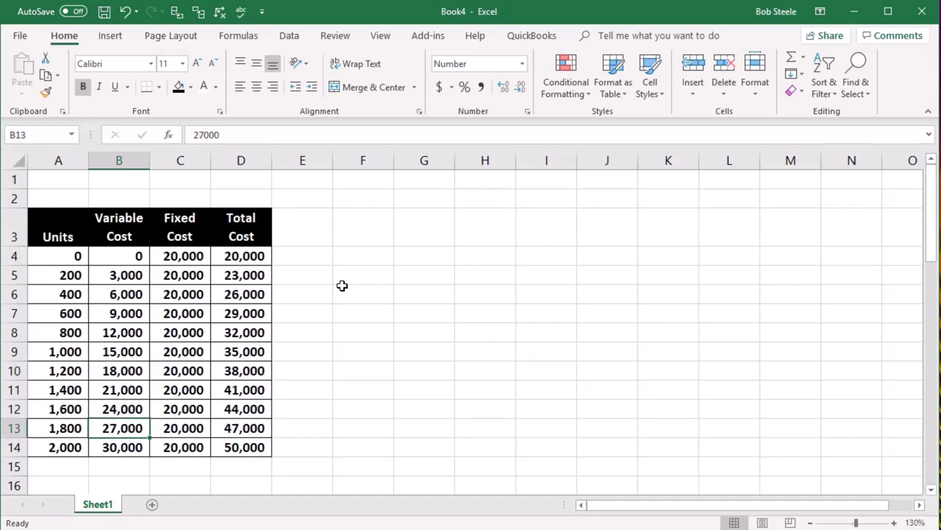
pyautogui.press('Down')
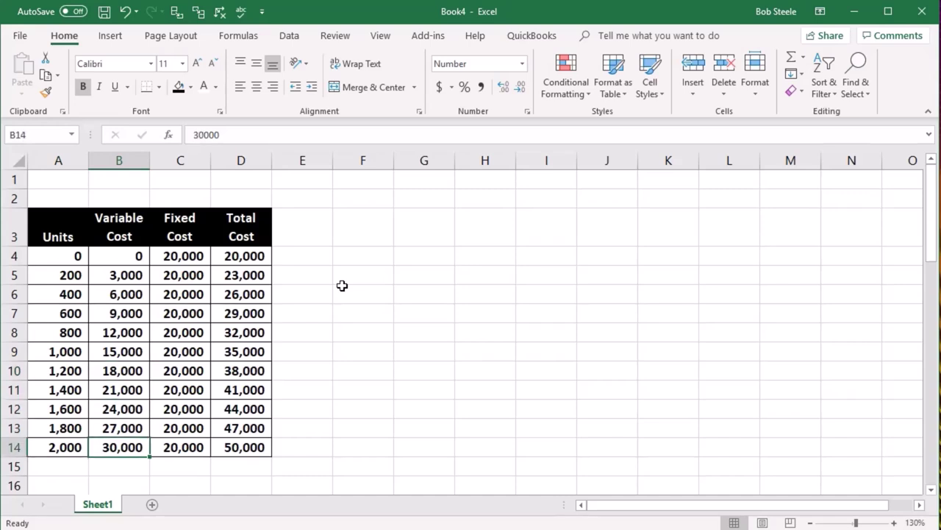
pyautogui.press('Up')
pyautogui.press('Up')
pyautogui.press('Up')
pyautogui.press('Up')
pyautogui.press('Up')
pyautogui.press('Up')
pyautogui.press('Up')
pyautogui.press('Up')
pyautogui.press('Up')
pyautogui.press('Right')
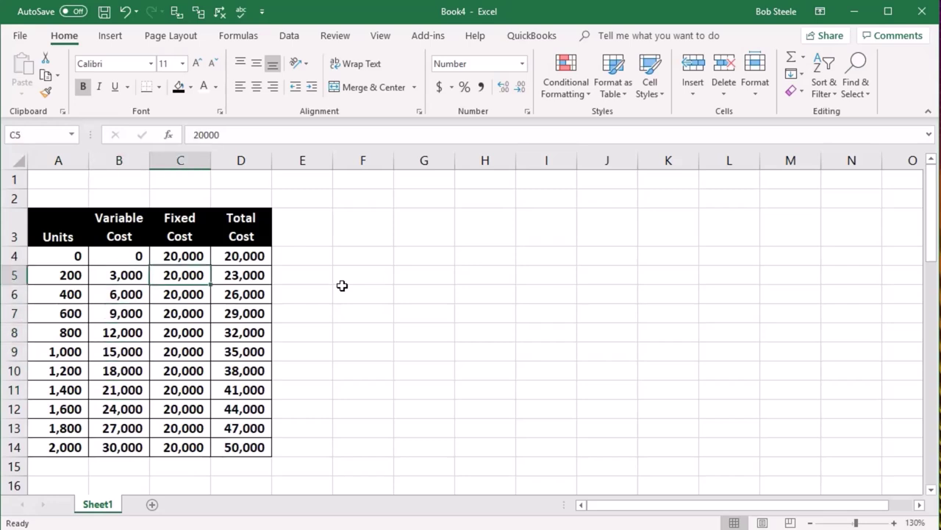
pyautogui.press('Up')
pyautogui.press('Left')
pyautogui.press('Left')
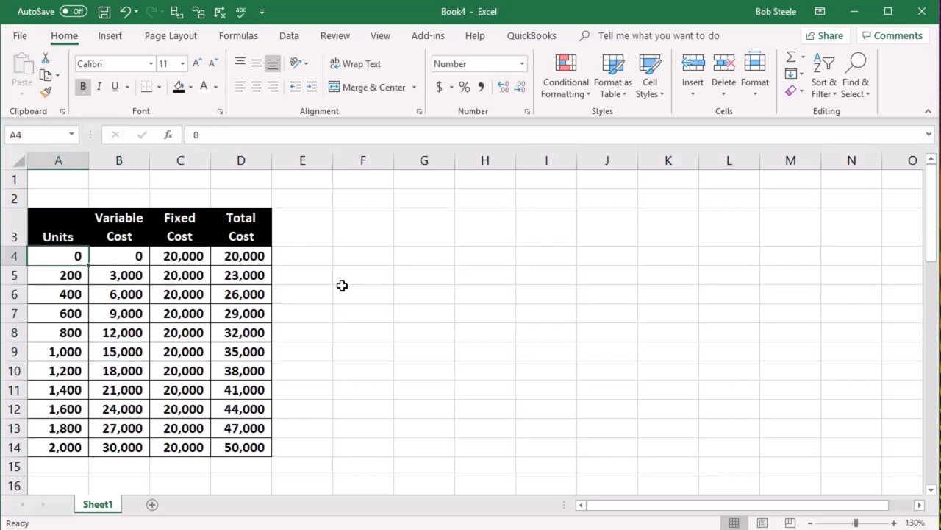
pyautogui.press('Right')
pyautogui.press('Right')
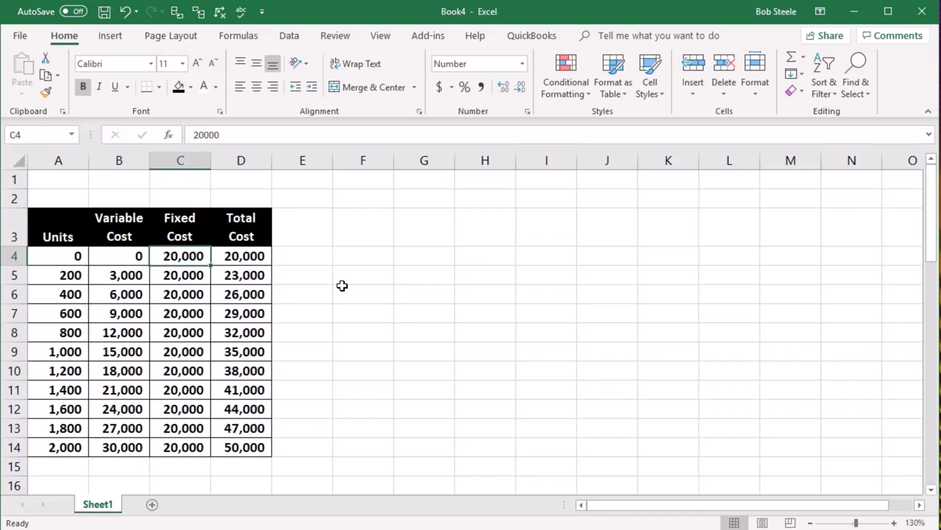
pyautogui.press('Down')
pyautogui.press('Down')
pyautogui.press('Down')
pyautogui.press('Down')
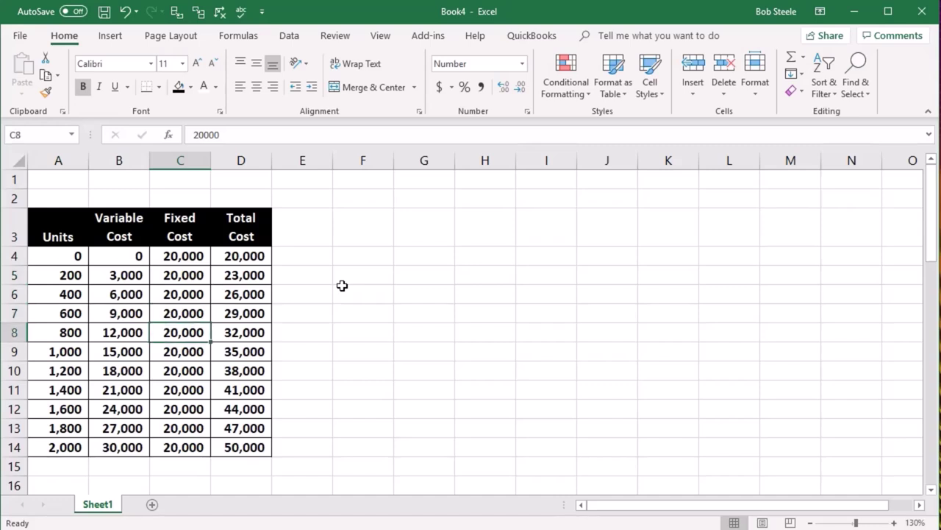
pyautogui.press('Down')
pyautogui.press('Down')
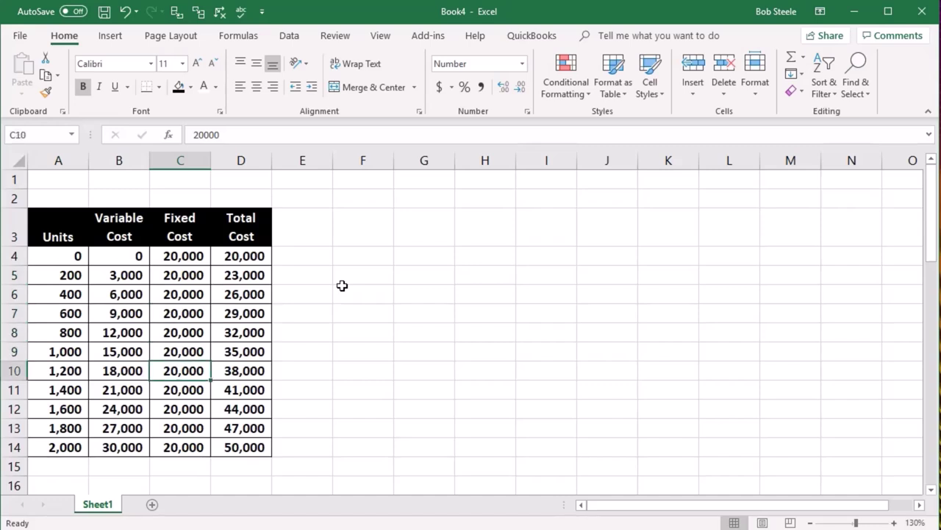
pyautogui.press('Up')
pyautogui.press('Up')
pyautogui.press('Up')
pyautogui.press('Up')
pyautogui.press('Up')
pyautogui.press('Up')
pyautogui.press('Right')
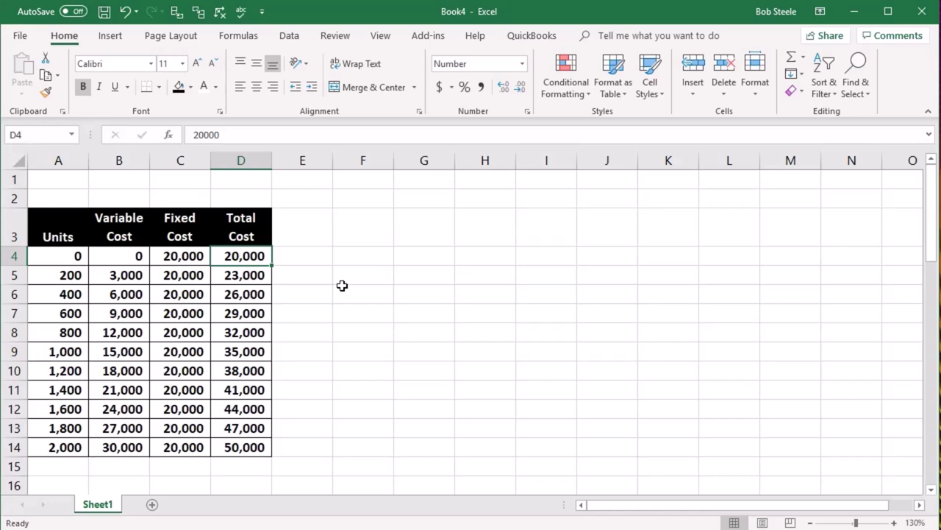
pyautogui.press('Down')
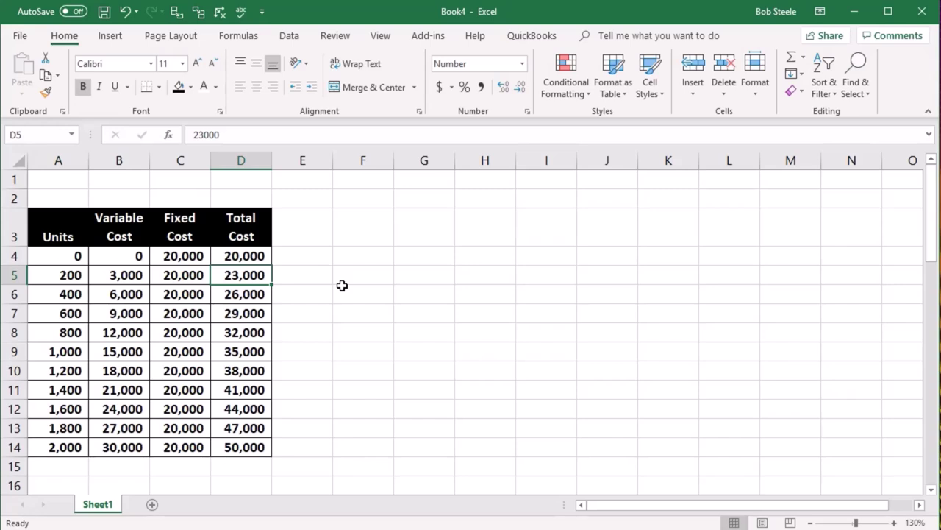
pyautogui.press('Down')
pyautogui.press('Down')
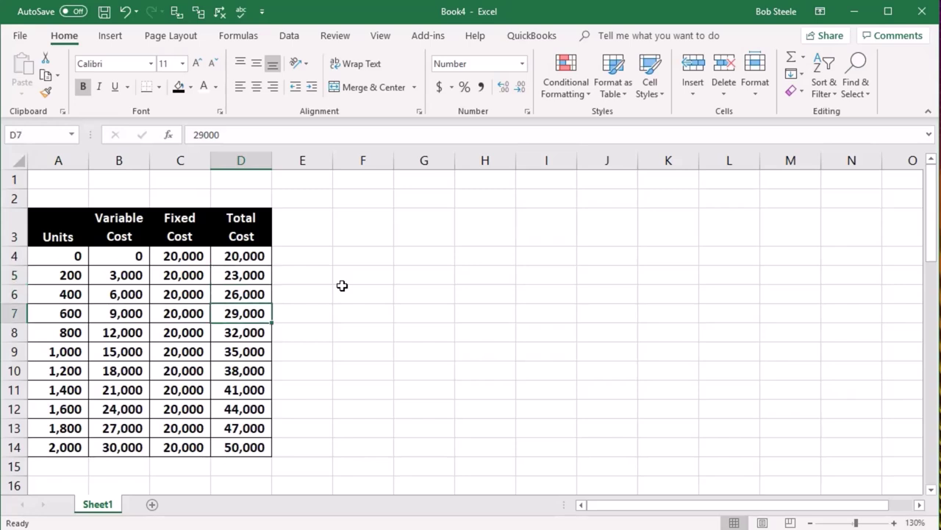
pyautogui.press('Down')
pyautogui.press('Down')
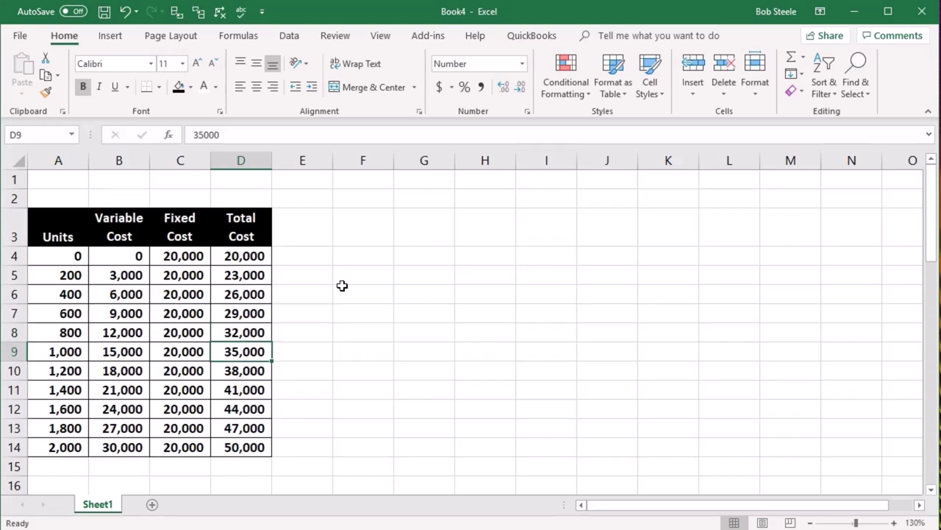
pyautogui.press('Down')
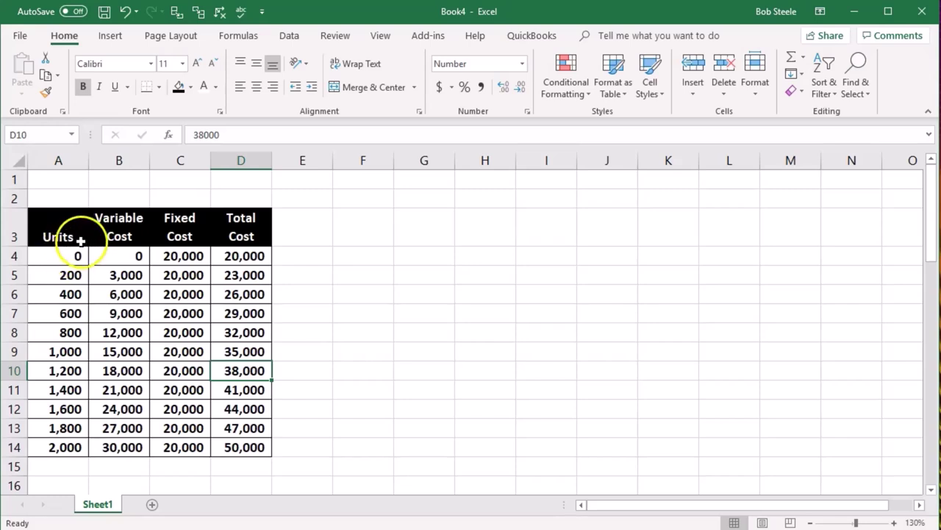
# Insert a smooth-line scatter chart of A3:B14, Units against Variable Cost.
pyautogui.moveTo(53, 221)
pyautogui.mouseDown()
pyautogui.moveTo(106, 388)
pyautogui.moveTo(111, 445)
pyautogui.mouseUp()
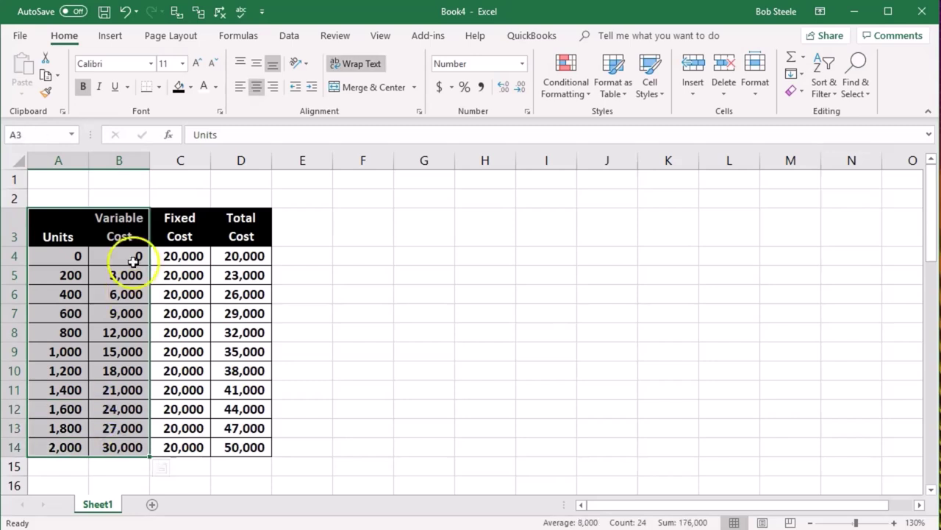
pyautogui.click(110, 35)
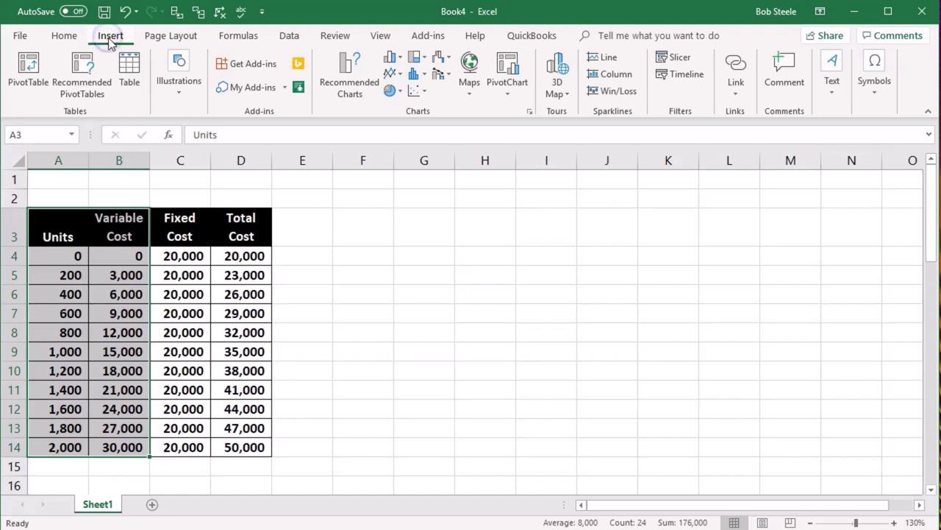
pyautogui.click(421, 92)
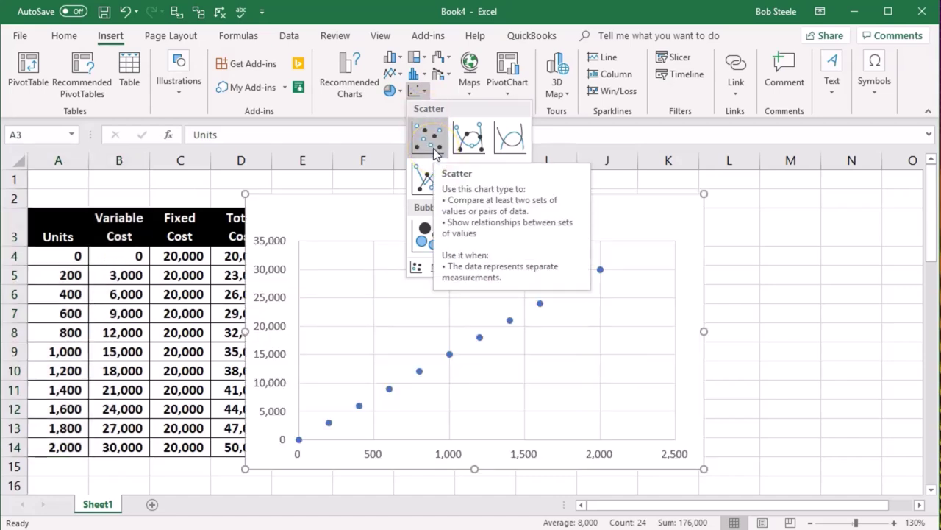
pyautogui.click(506, 140)
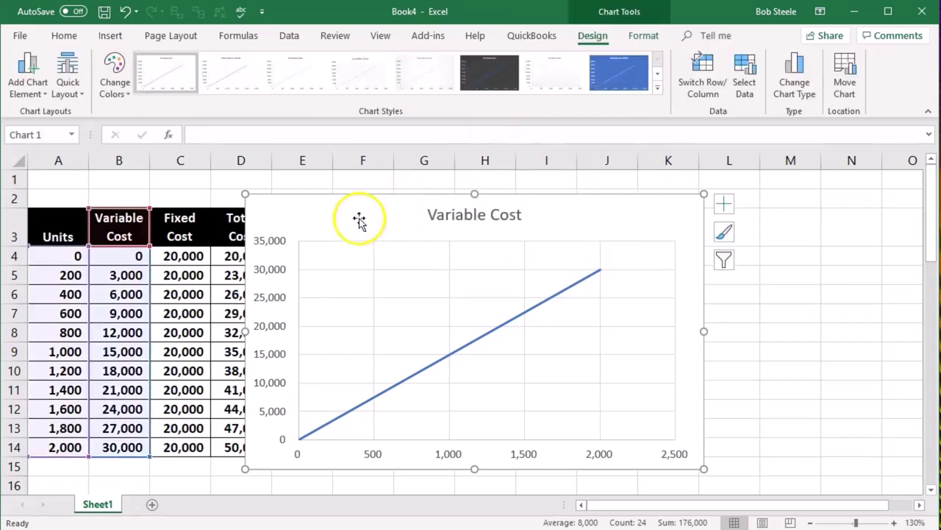
# Drag the Variable Cost chart left so it sits beside the cost table.
pyautogui.moveTo(361, 218); pyautogui.dragTo(444, 213)
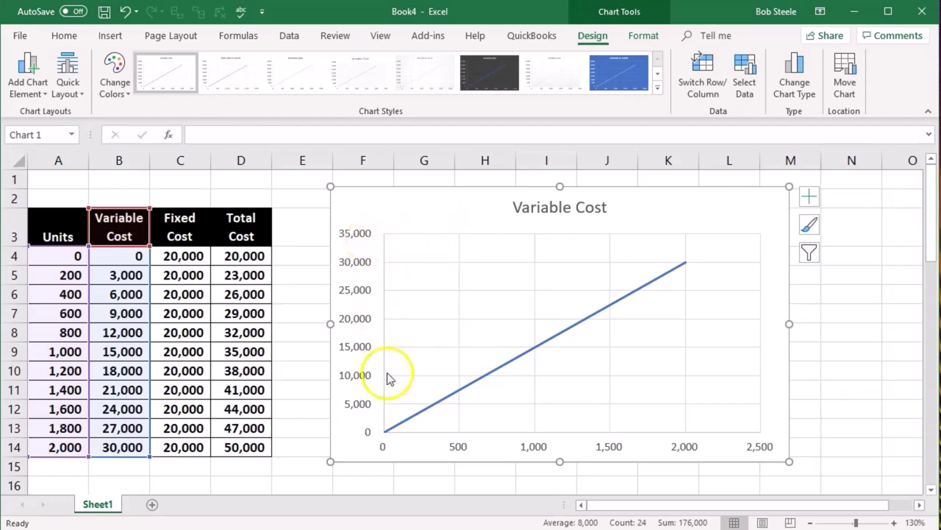
pyautogui.click(363, 251)
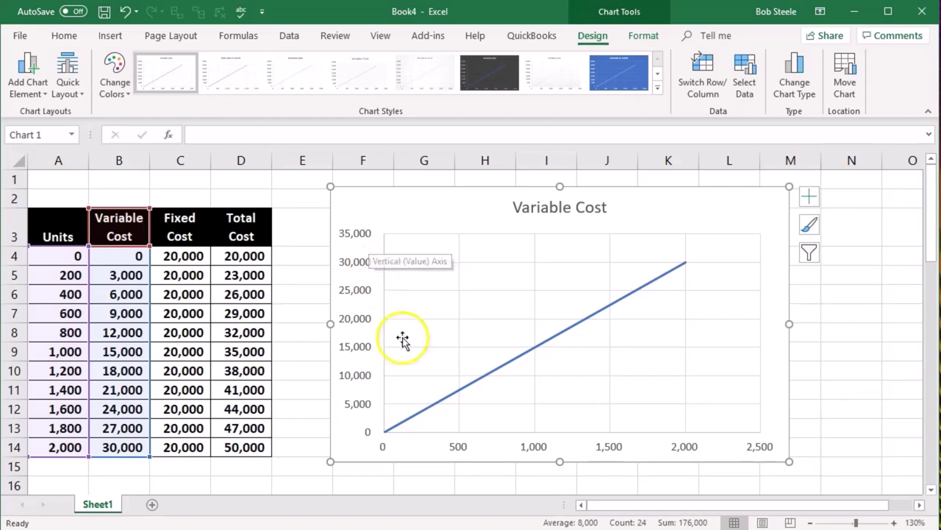
pyautogui.click(395, 454)
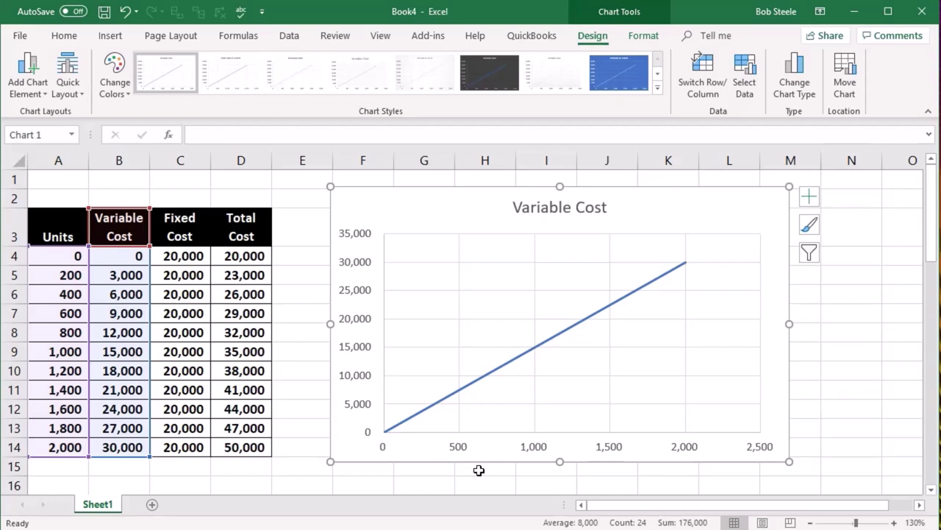
pyautogui.click(460, 278)
pyautogui.moveTo(443, 204); pyautogui.dragTo(416, 227)
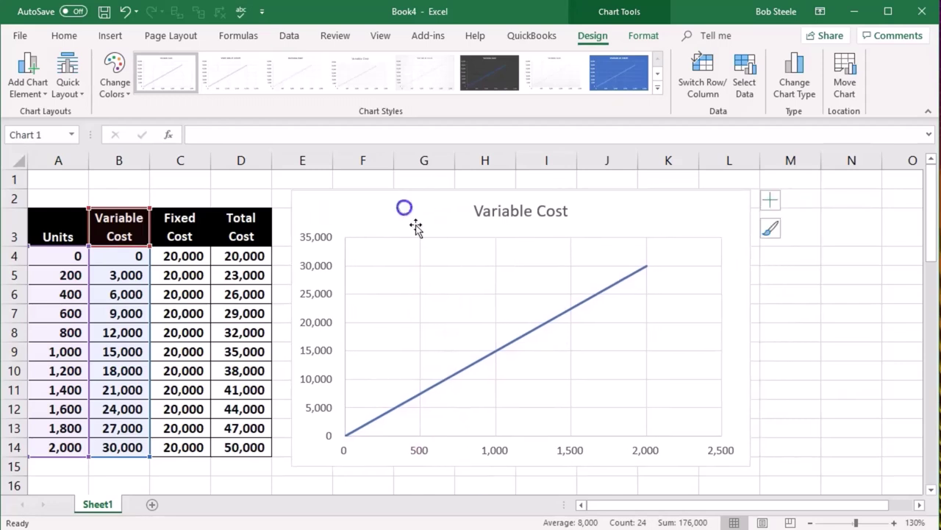
pyautogui.click(427, 441)
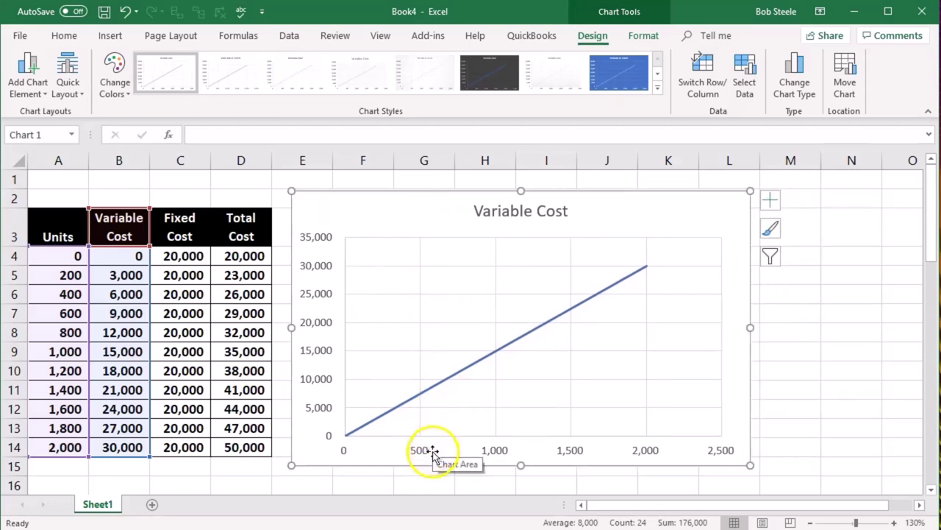
# Select the chart title, vertical axis and horizontal axis in turn to inspect them.
pyautogui.click(189, 315)
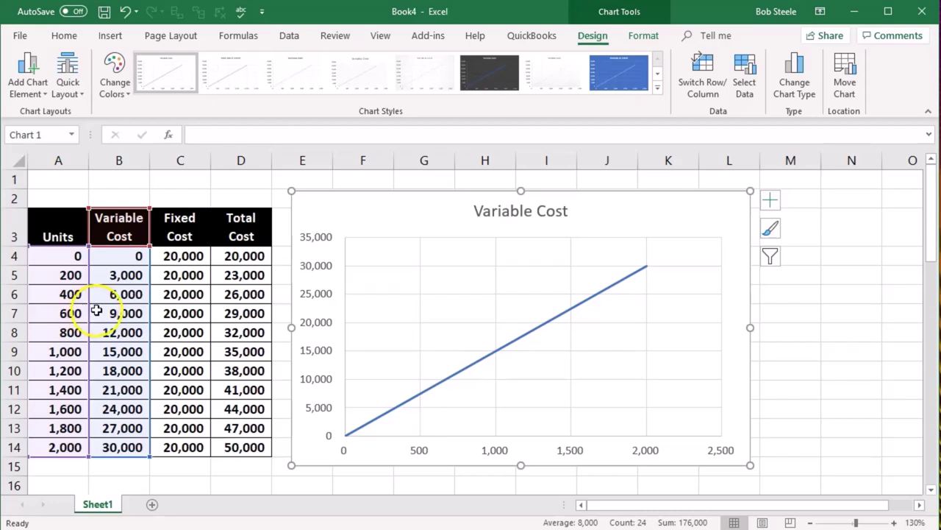
pyautogui.click(557, 210)
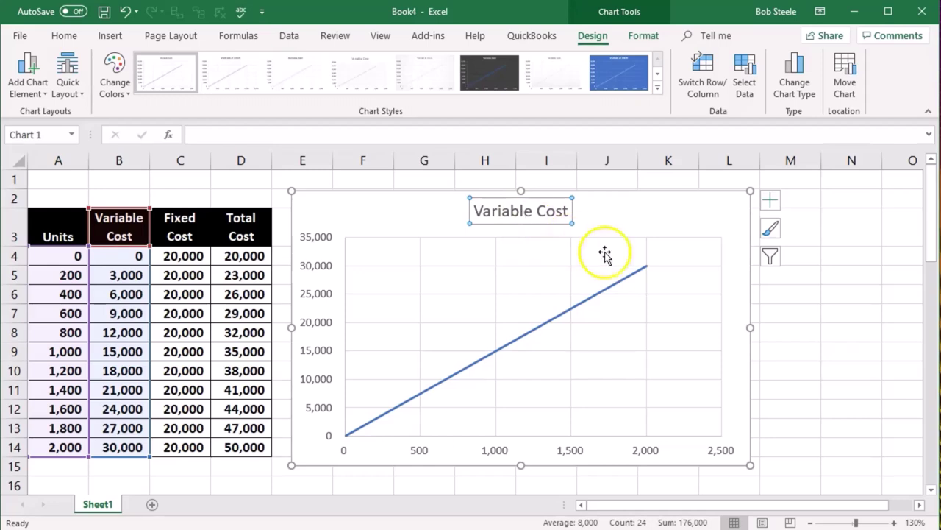
pyautogui.click(323, 333)
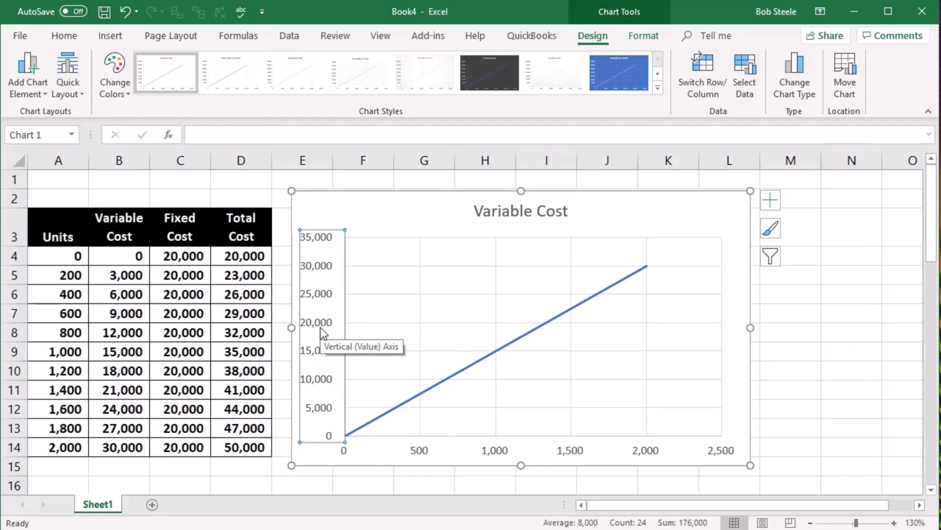
pyautogui.click(423, 448)
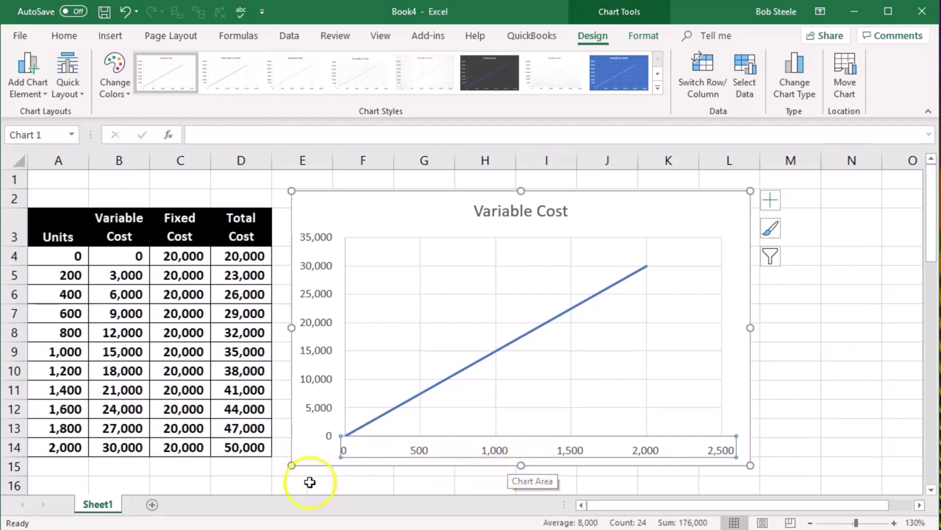
pyautogui.click(770, 203)
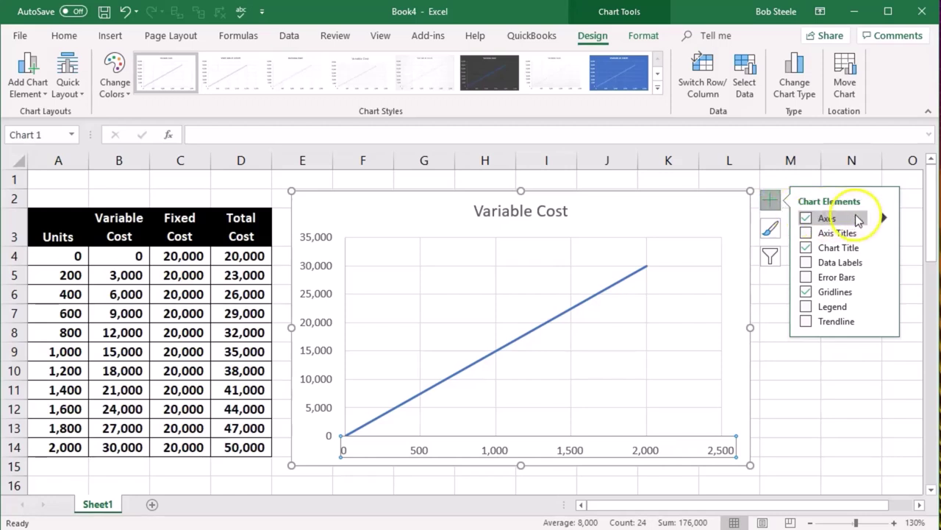
# Open the Format Axis pane for the horizontal axis via Chart Elements > Axes > More Options.
pyautogui.click(884, 219)
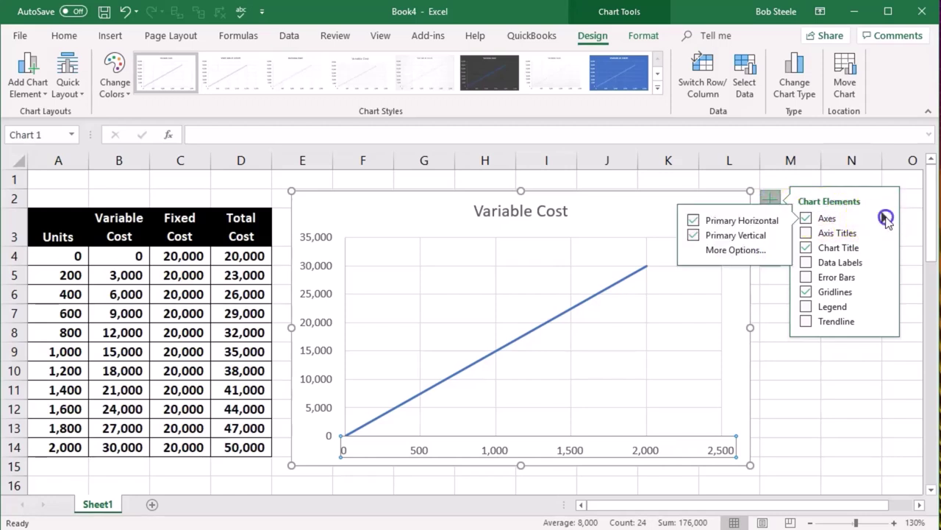
pyautogui.click(742, 258)
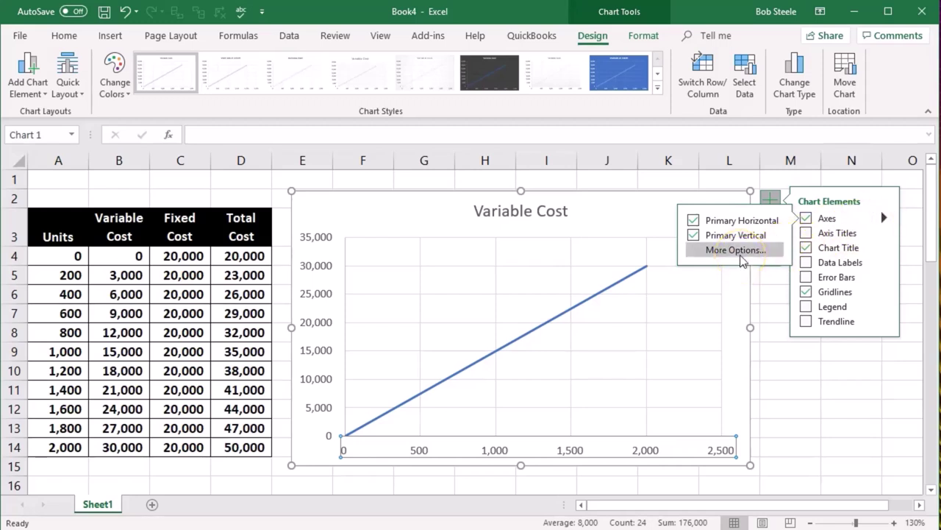
pyautogui.click(736, 253)
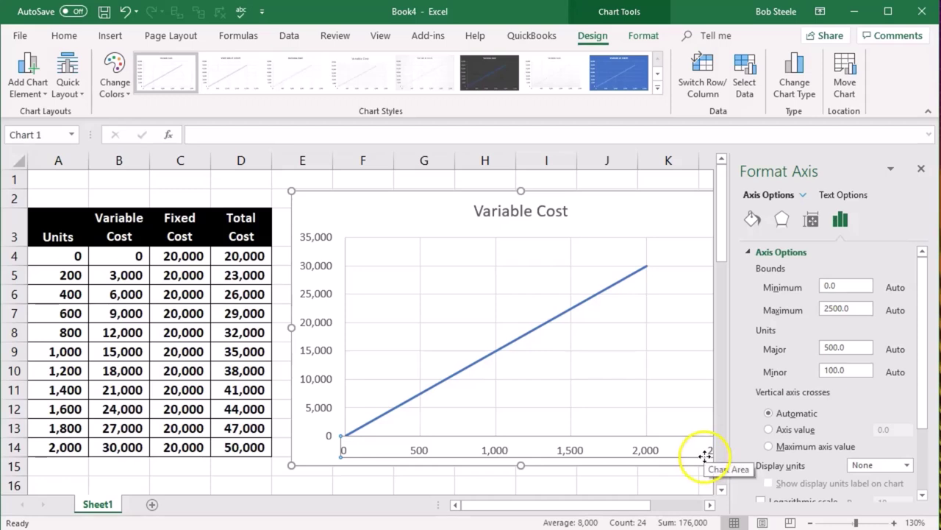
# Set the horizontal axis maximum to 2000 and its major unit to 200.
pyautogui.doubleClick(838, 308)
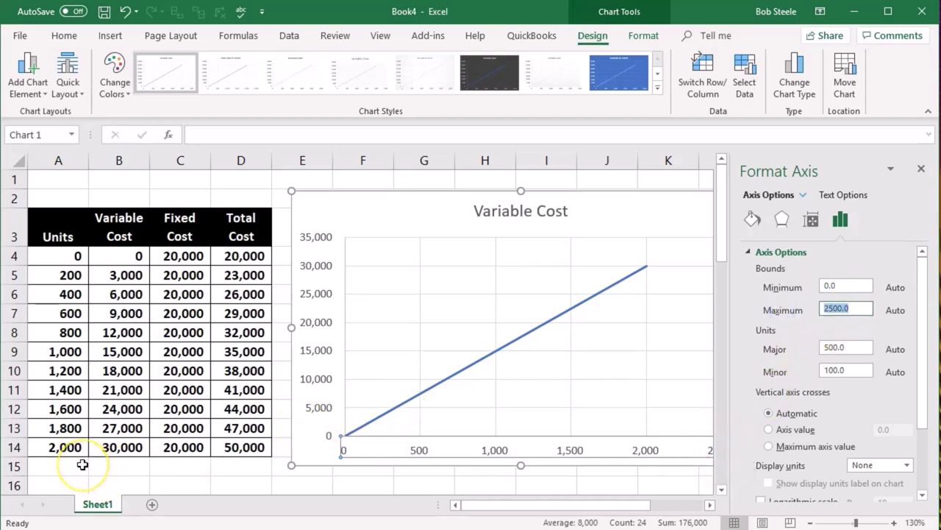
pyautogui.write('200')
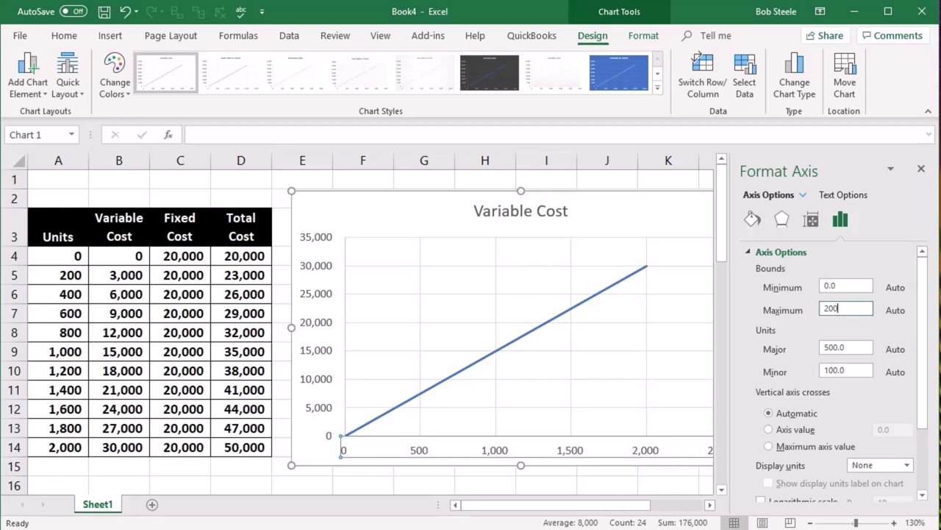
pyautogui.write('0')
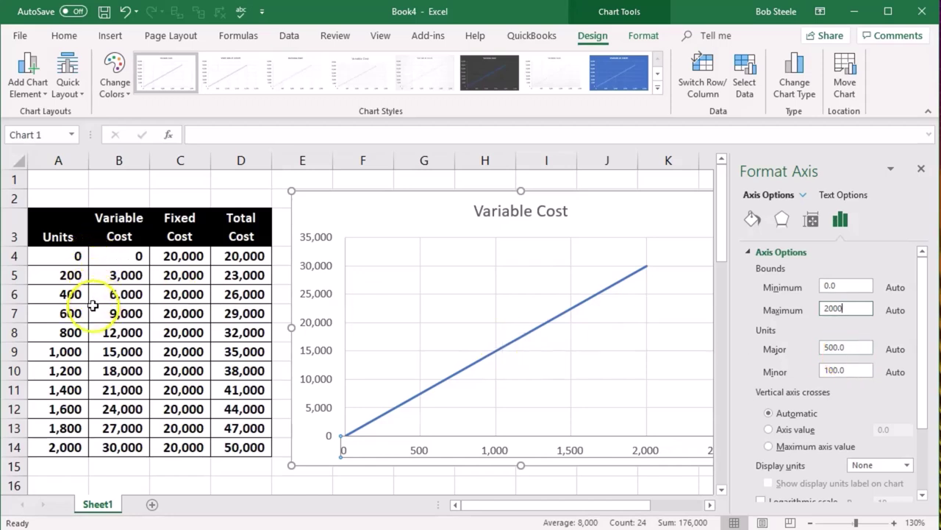
pyautogui.click(846, 347)
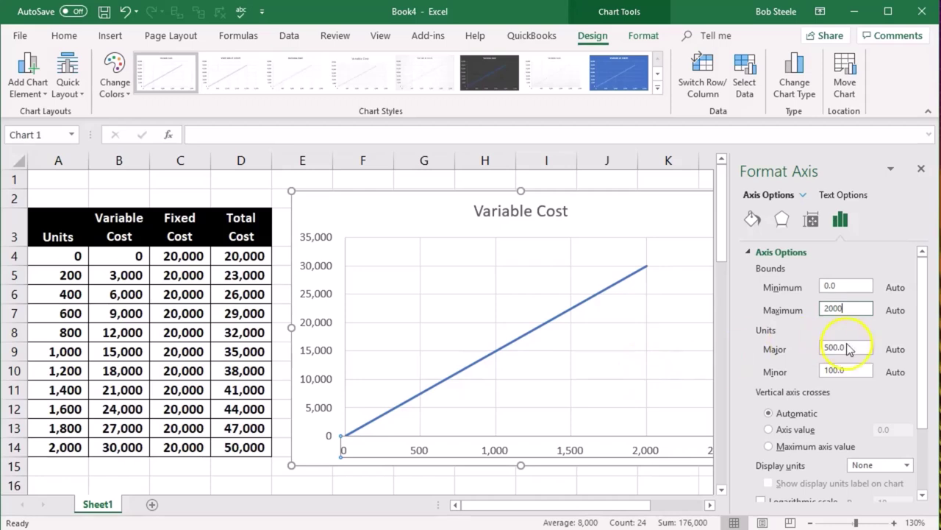
pyautogui.click(770, 350)
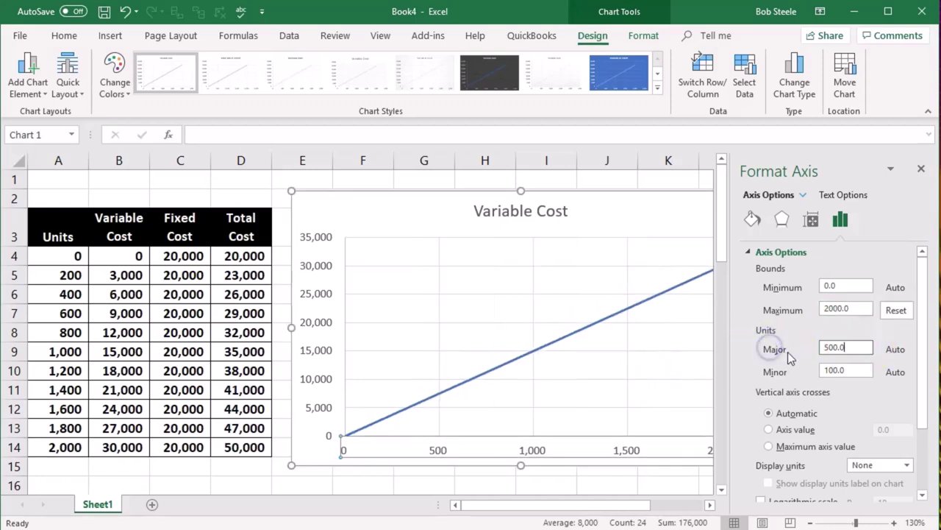
pyautogui.press('BackSpace')
pyautogui.press('BackSpace')
pyautogui.press('BackSpace')
pyautogui.write('200')
pyautogui.click(861, 306)
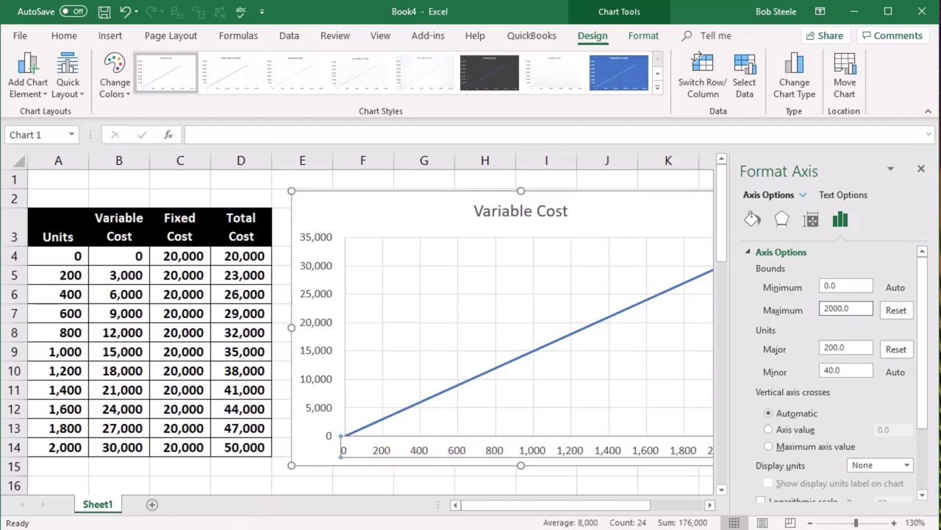
# Switch the Format Axis pane to the vertical axis and start editing its maximum.
pyautogui.click(430, 414)
pyautogui.click(315, 297)
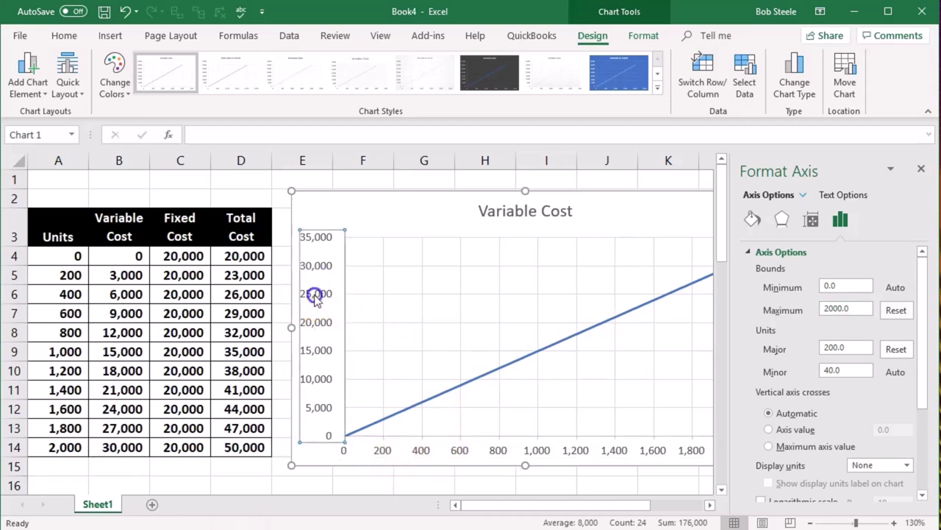
pyautogui.click(838, 310)
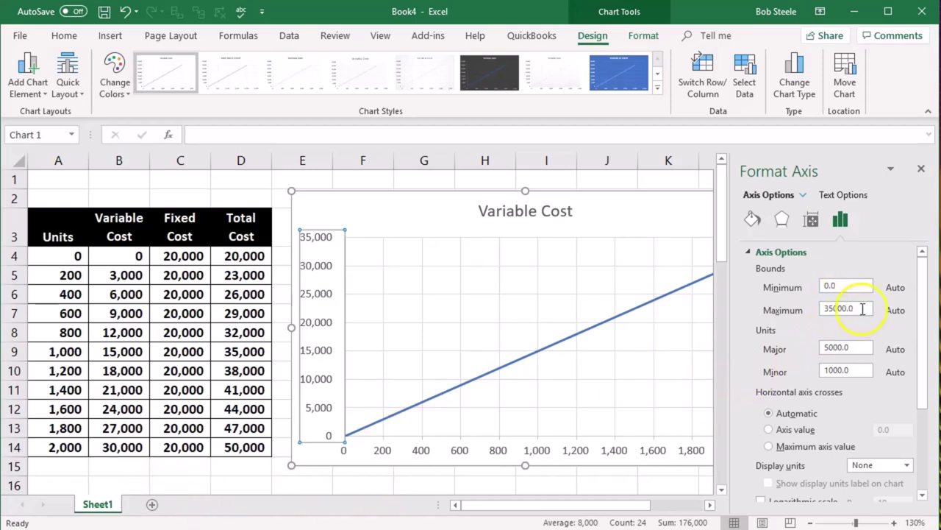
# Set the vertical axis maximum to 30000 and major unit to 3000, then close the pane.
pyautogui.moveTo(863, 310); pyautogui.dragTo(822, 308)
pyautogui.write('30000')
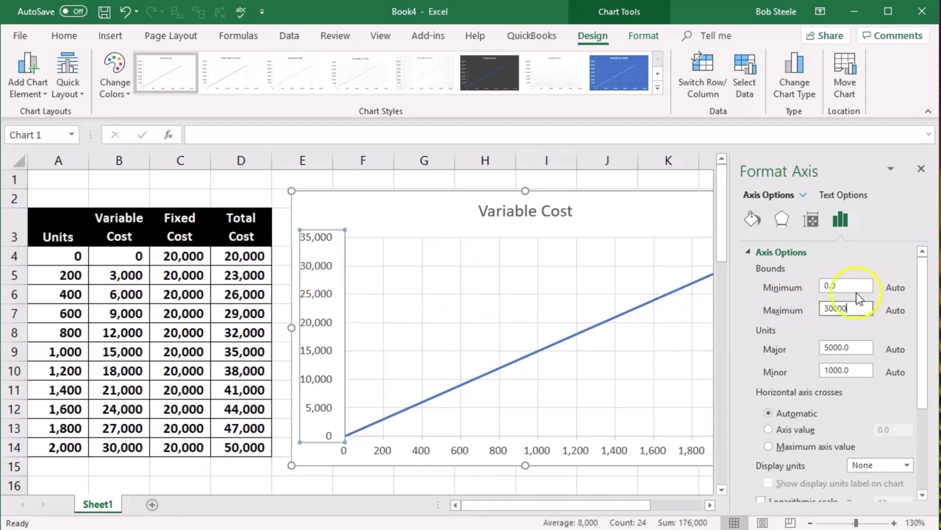
pyautogui.click(868, 350)
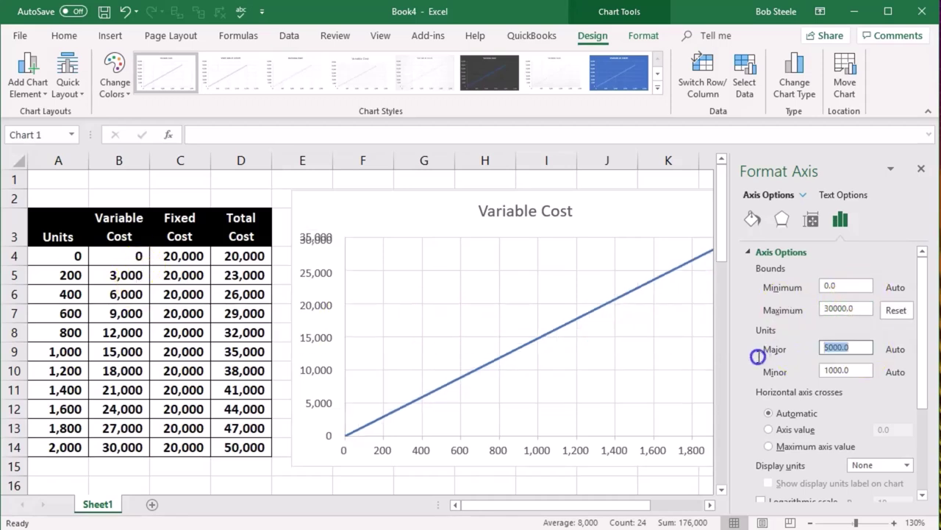
pyautogui.write('3')
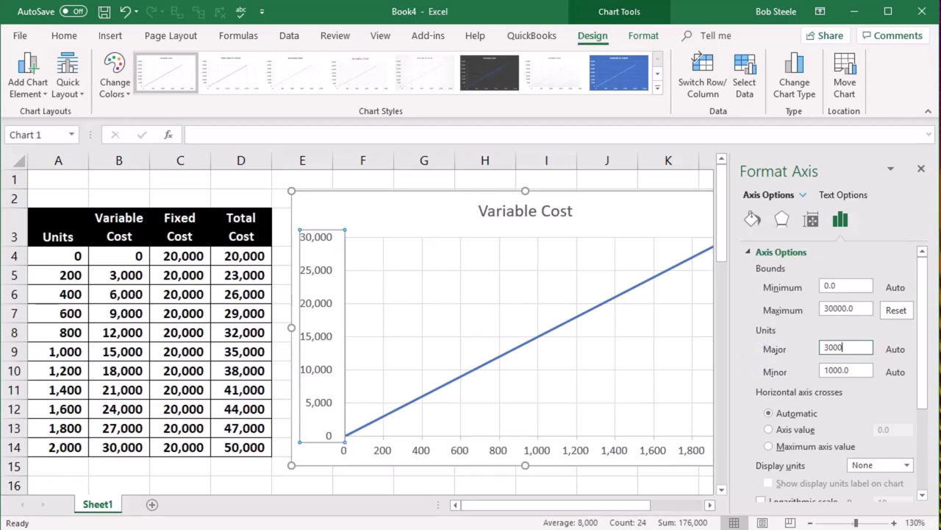
pyautogui.click(839, 287)
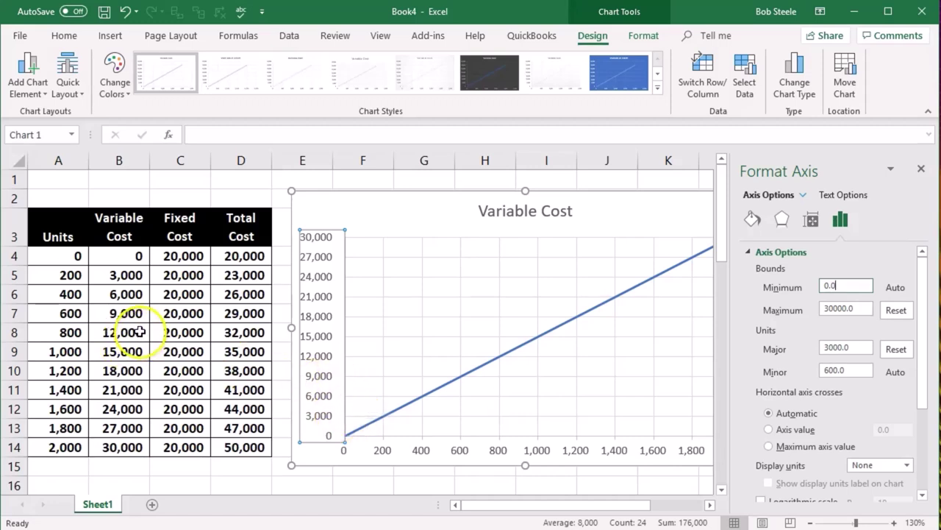
pyautogui.click(921, 171)
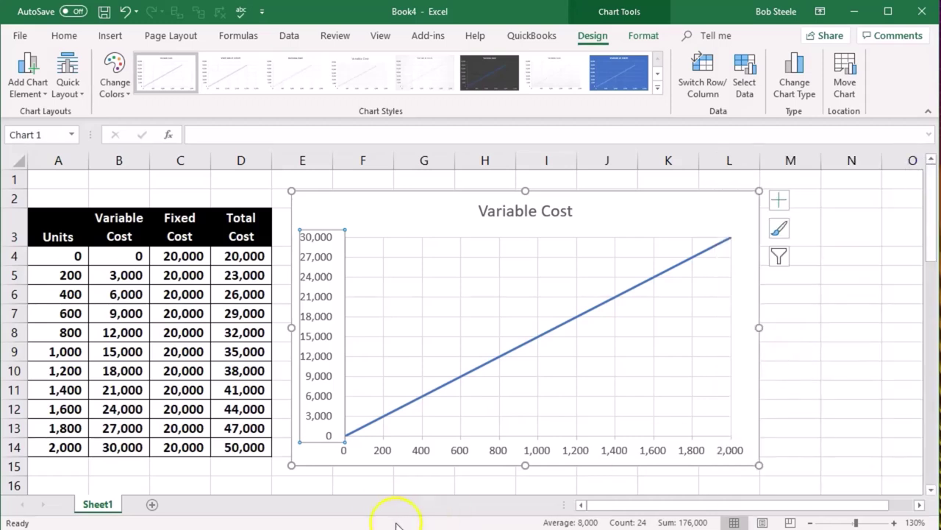
# Check the plotted values, then drag the Variable Cost chart to the sheet's far right.
pyautogui.click(884, 370)
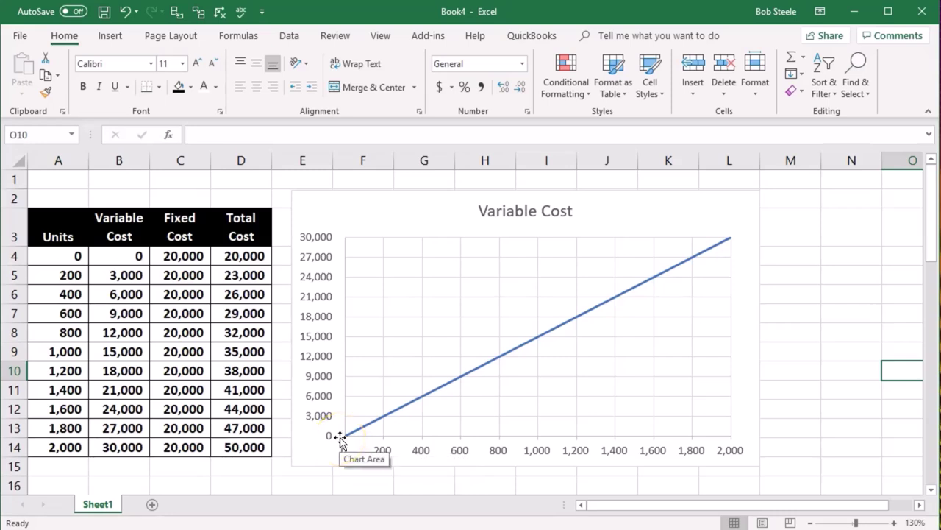
pyautogui.moveTo(385, 425)
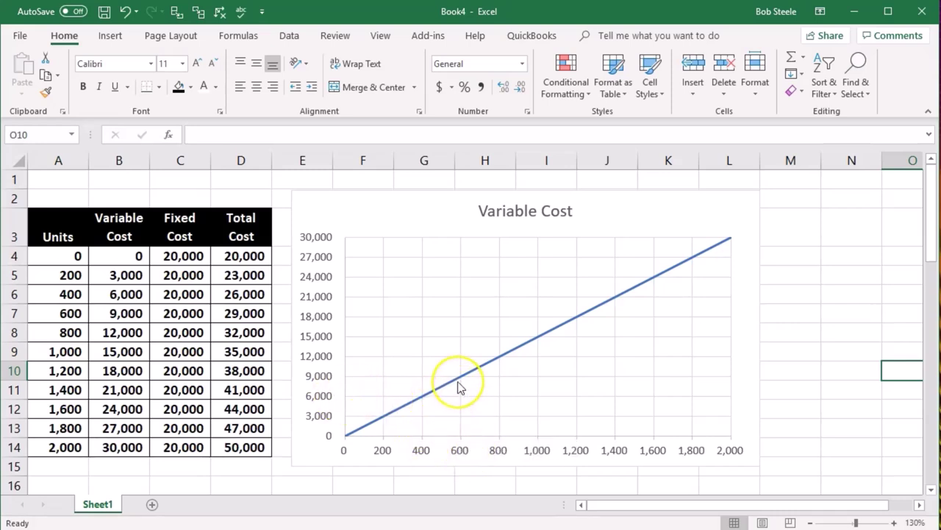
pyautogui.moveTo(457, 386)
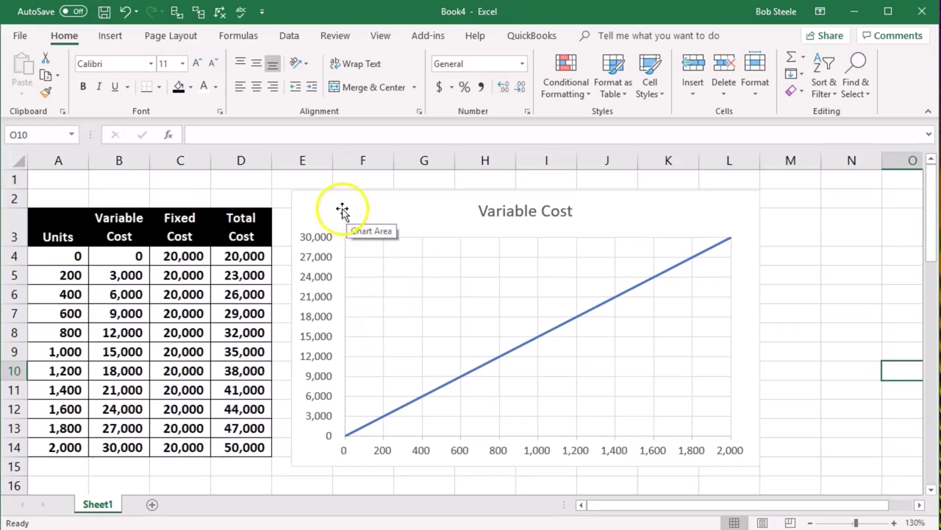
pyautogui.moveTo(342, 211); pyautogui.dragTo(894, 215)
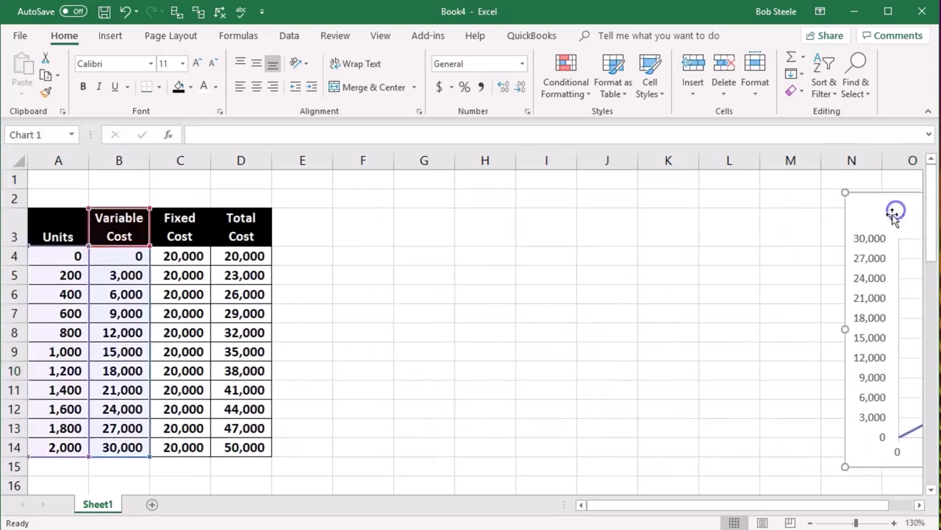
# Insert a smooth-line scatter chart of Units (A3:A14) against Fixed Cost (C3:C14).
pyautogui.click(564, 354)
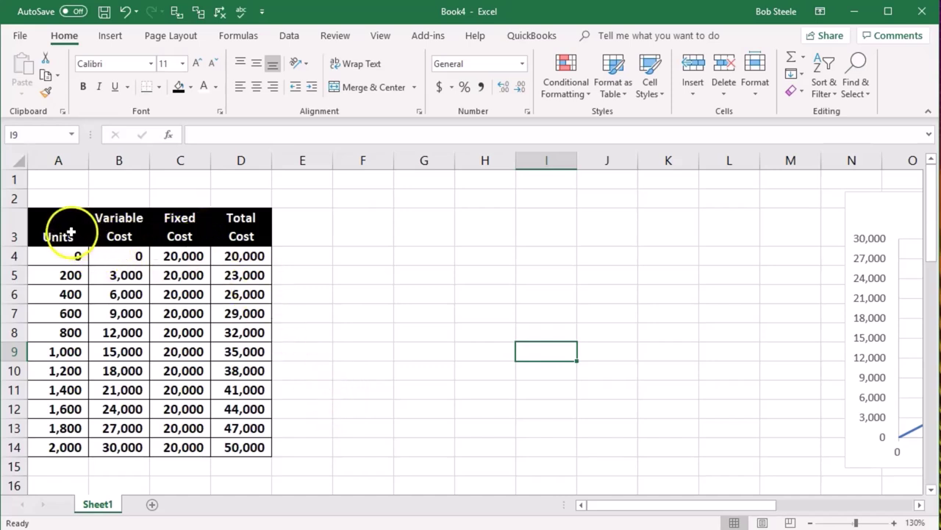
pyautogui.moveTo(71, 233); pyautogui.dragTo(55, 442)
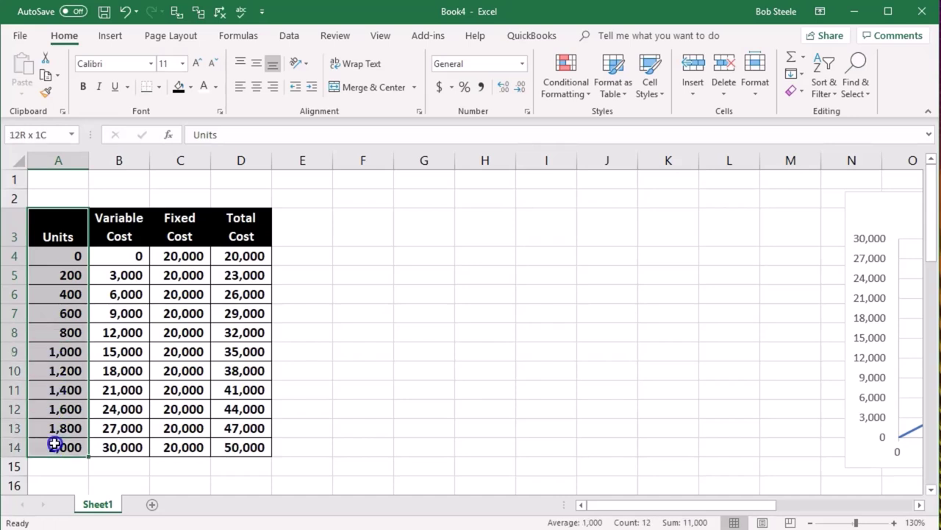
pyautogui.moveTo(174, 218); pyautogui.dragTo(163, 448)
pyautogui.moveTo(30, 219); pyautogui.dragTo(52, 445)
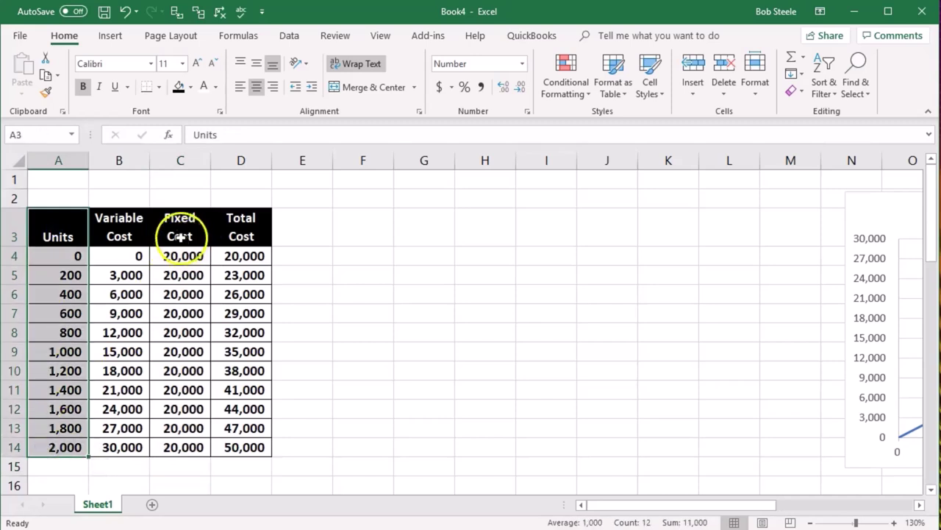
pyautogui.keyDown('ctrl'); pyautogui.moveTo(180, 236); pyautogui.dragTo(170, 441); pyautogui.keyUp('ctrl')
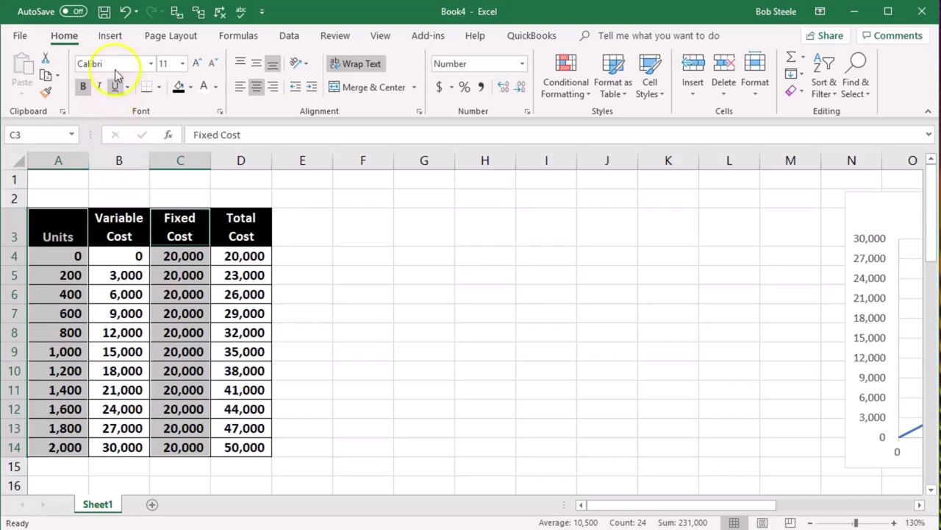
pyautogui.click(111, 36)
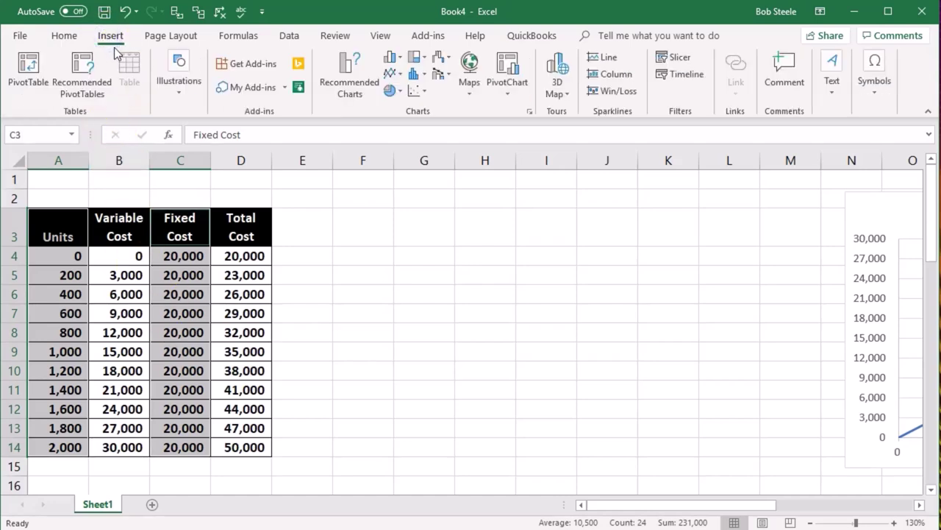
pyautogui.click(415, 91)
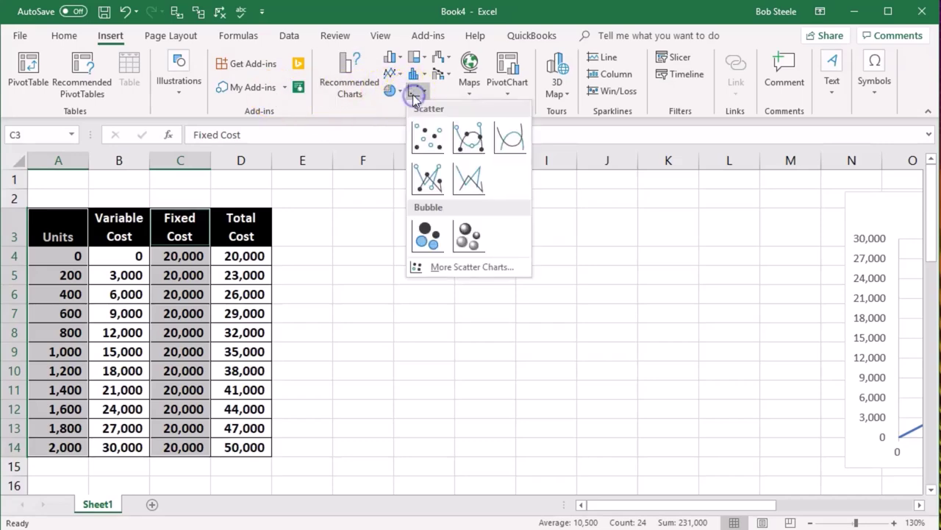
pyautogui.click(505, 145)
# Move the Fixed Cost chart to the right edge of the sheet.
pyautogui.moveTo(583, 229); pyautogui.dragTo(651, 208)
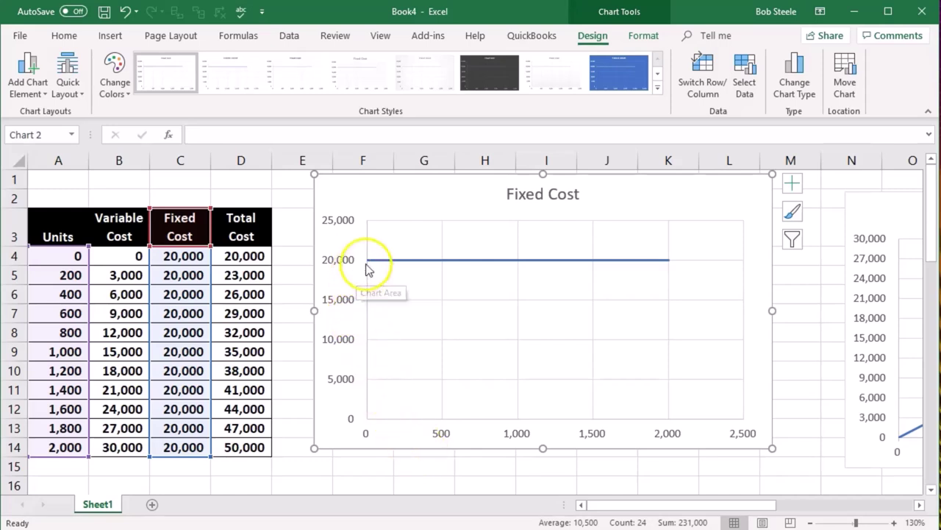
pyautogui.moveTo(367, 270)
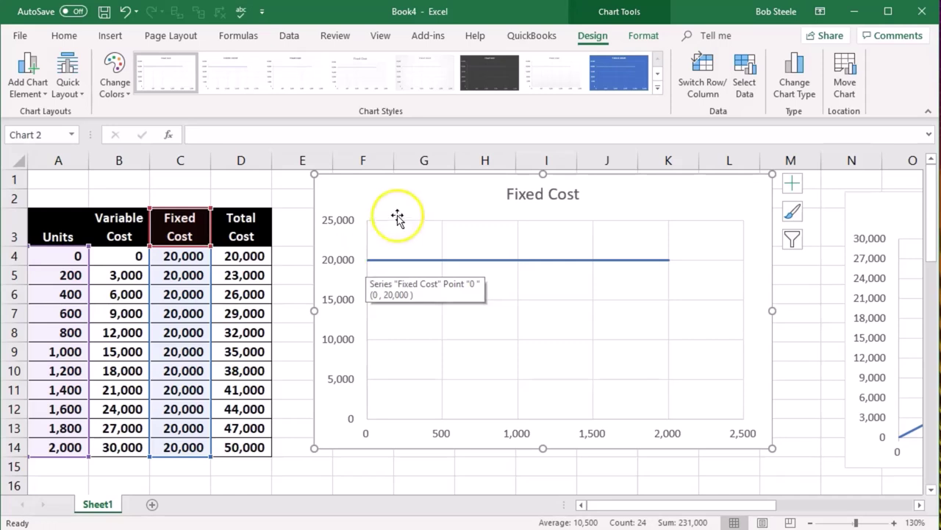
pyautogui.moveTo(401, 198)
pyautogui.mouseDown()
pyautogui.moveTo(689, 231)
pyautogui.moveTo(910, 220)
pyautogui.mouseUp()
pyautogui.click(403, 380)
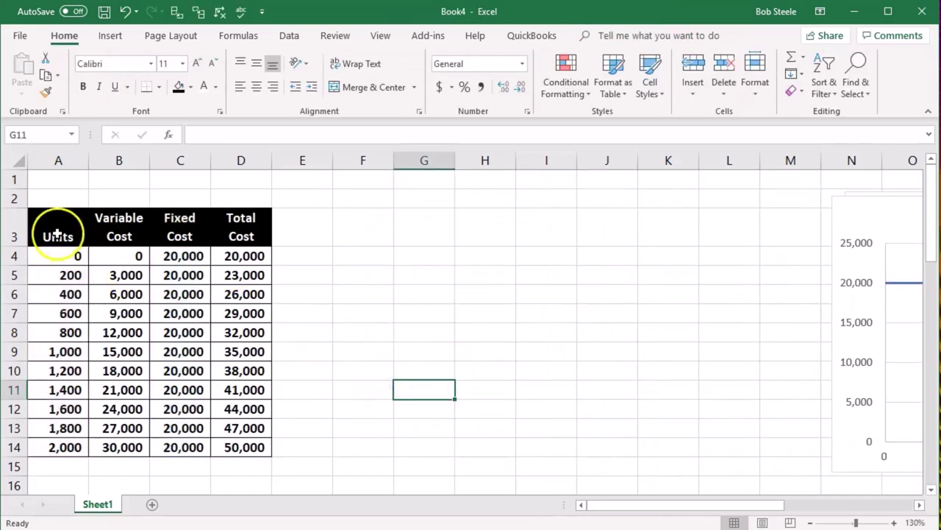
# Chart Units (A3:A14) against Total Cost (D3:D14) as a smooth-line scatter beside the table.
pyautogui.moveTo(63, 235); pyautogui.dragTo(63, 441)
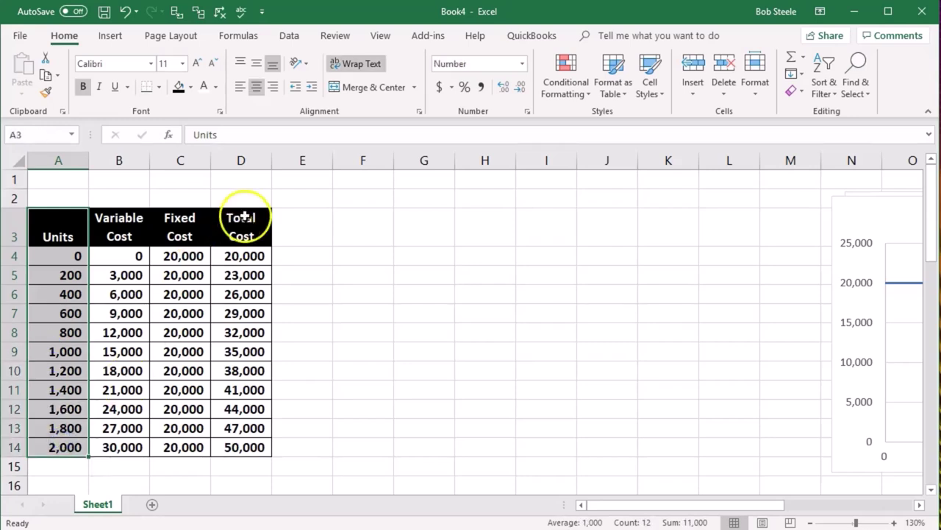
pyautogui.keyDown('ctrl'); pyautogui.moveTo(241, 221); pyautogui.dragTo(242, 442); pyautogui.keyUp('ctrl')
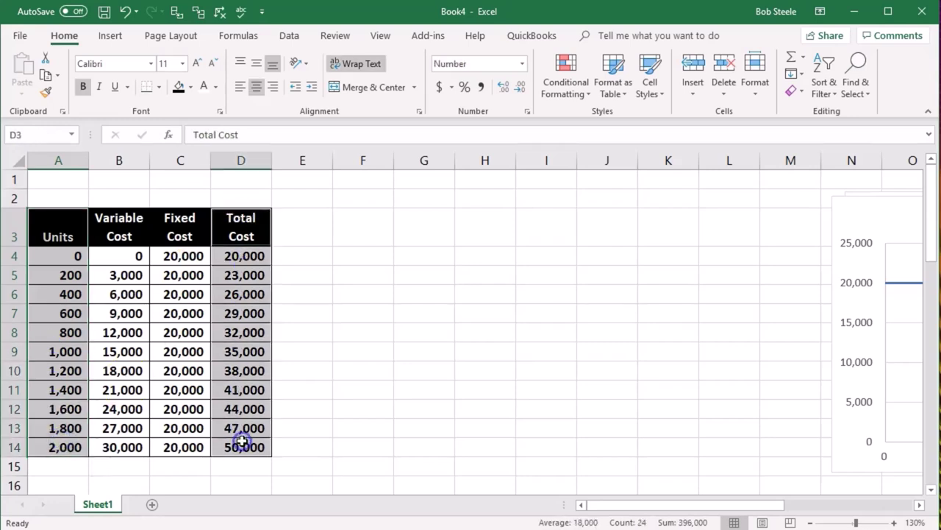
pyautogui.click(110, 36)
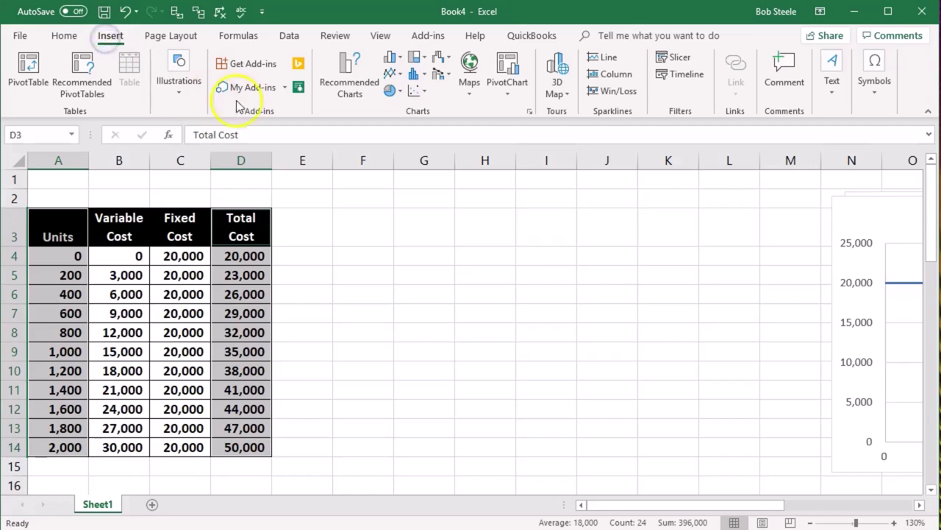
pyautogui.click(414, 90)
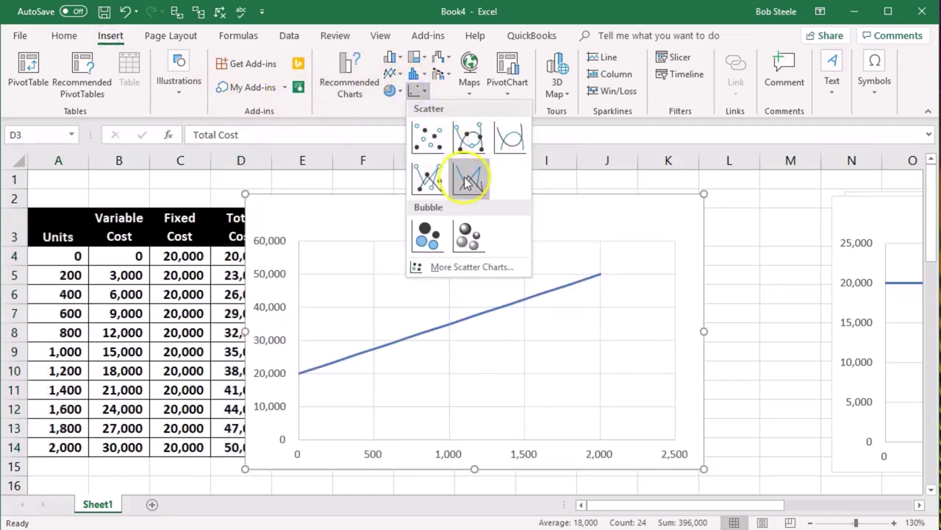
pyautogui.click(506, 147)
pyautogui.moveTo(409, 221); pyautogui.dragTo(459, 219)
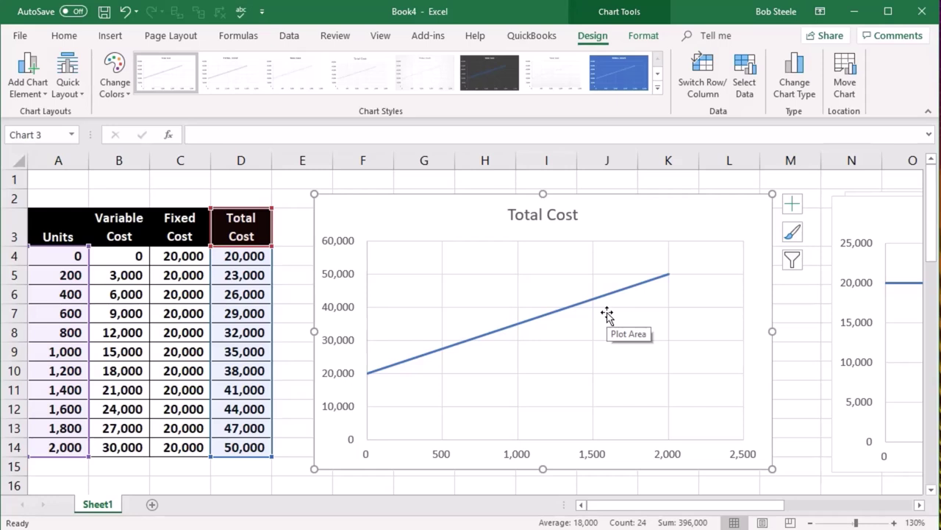
pyautogui.click(333, 343)
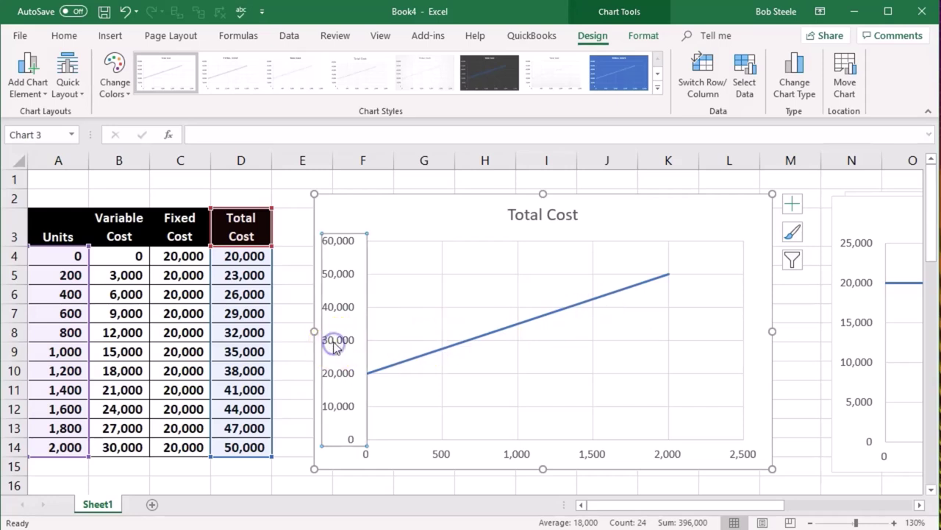
# Open the axis formatting options from Chart Elements, then close the pane again.
pyautogui.click(791, 210)
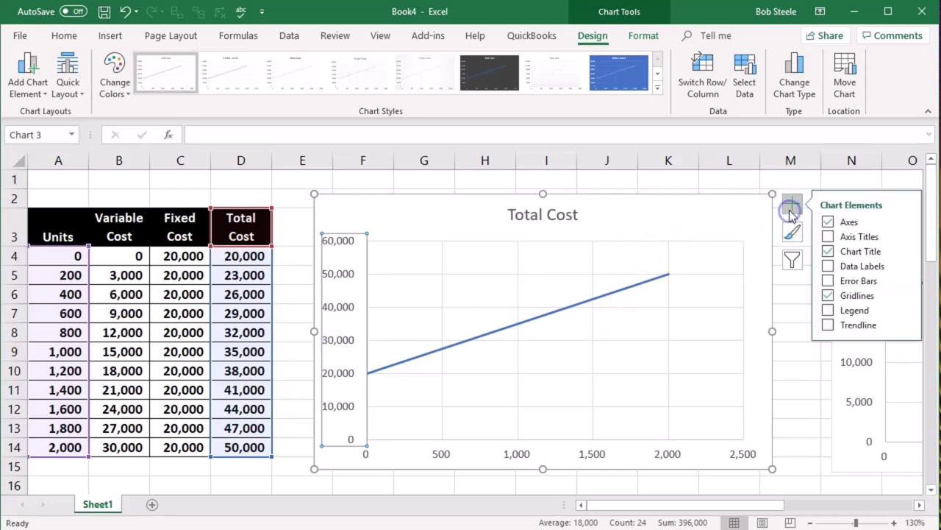
pyautogui.click(906, 223)
pyautogui.click(758, 253)
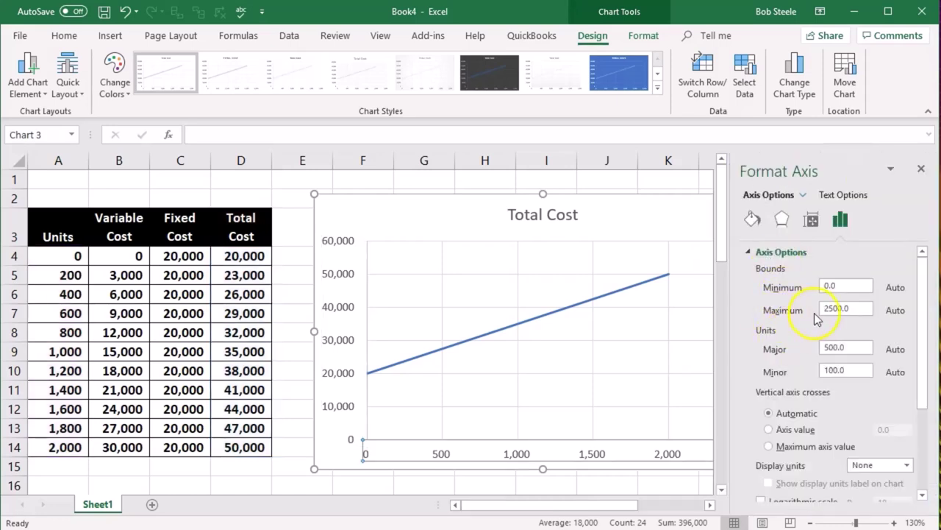
pyautogui.click(419, 451)
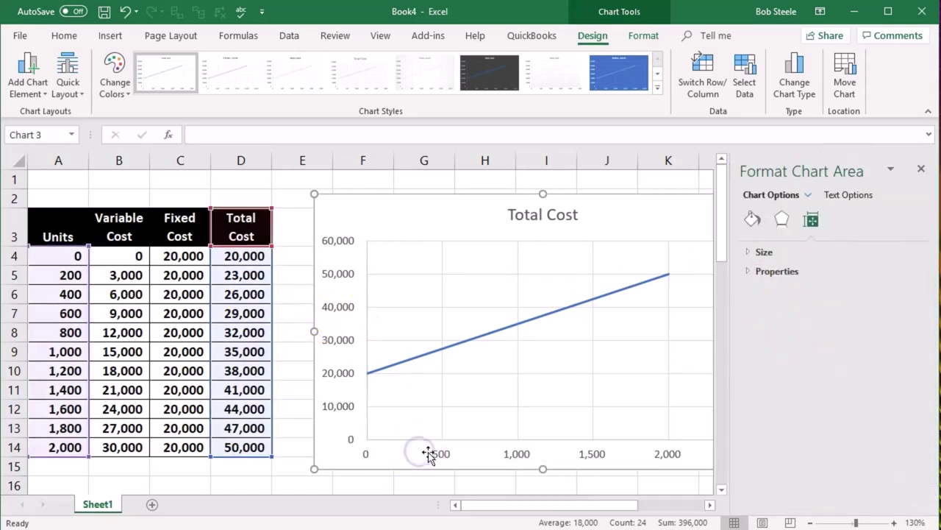
pyautogui.click(431, 453)
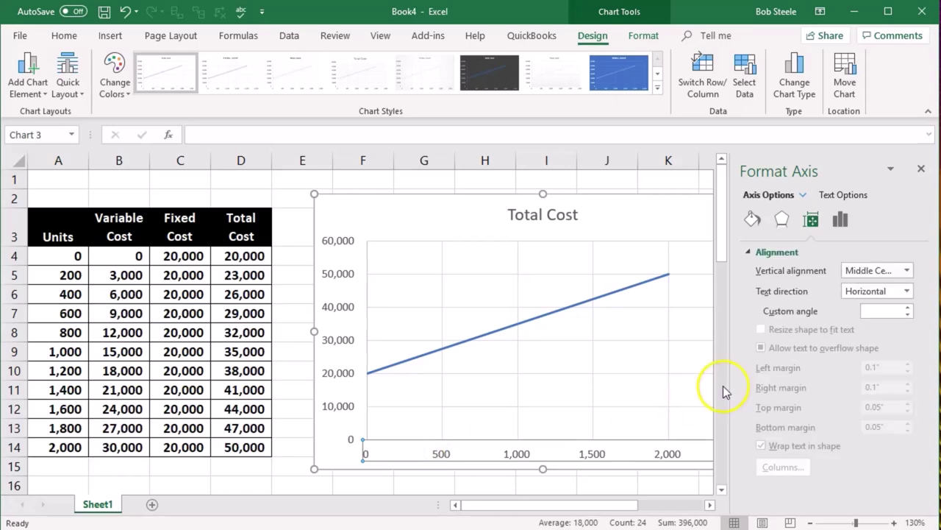
pyautogui.click(921, 168)
# Reopen Format Axis for the horizontal axis and set its maximum bound to 2000.
pyautogui.click(564, 450)
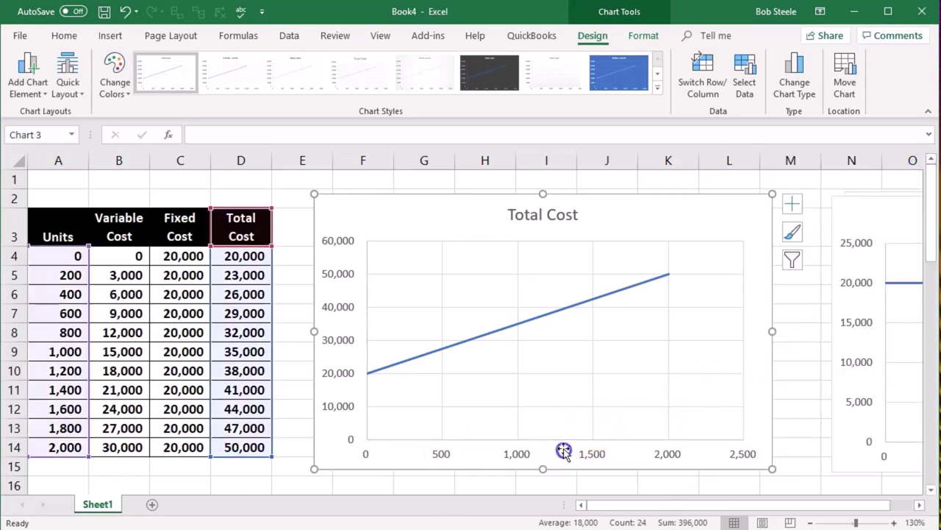
pyautogui.click(536, 448)
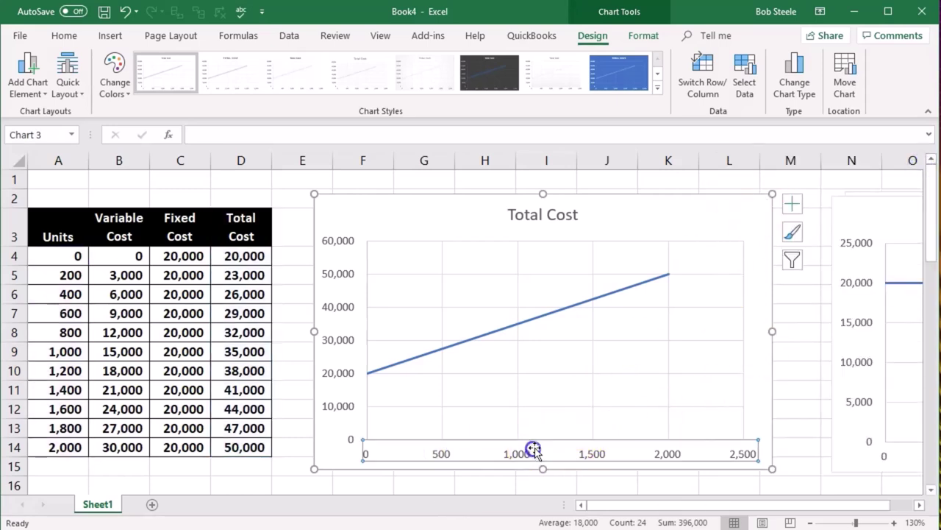
pyautogui.click(790, 207)
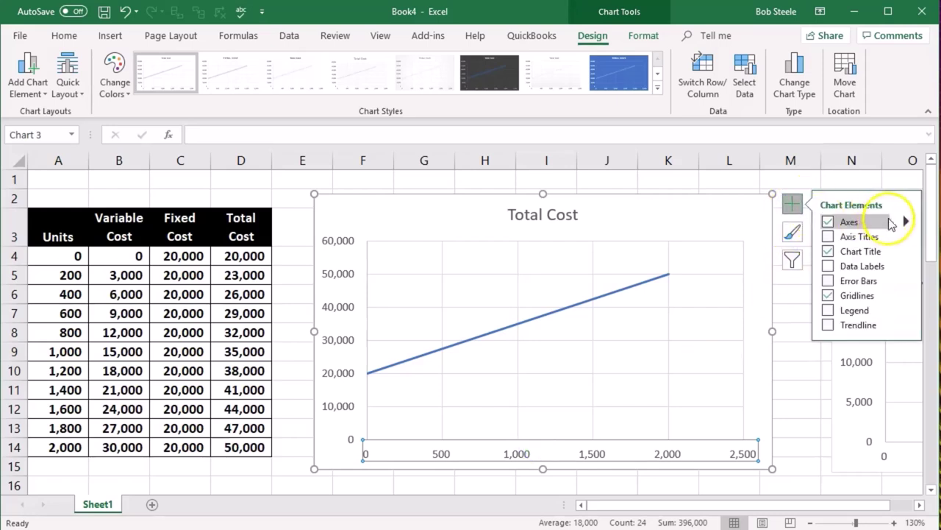
pyautogui.click(910, 225)
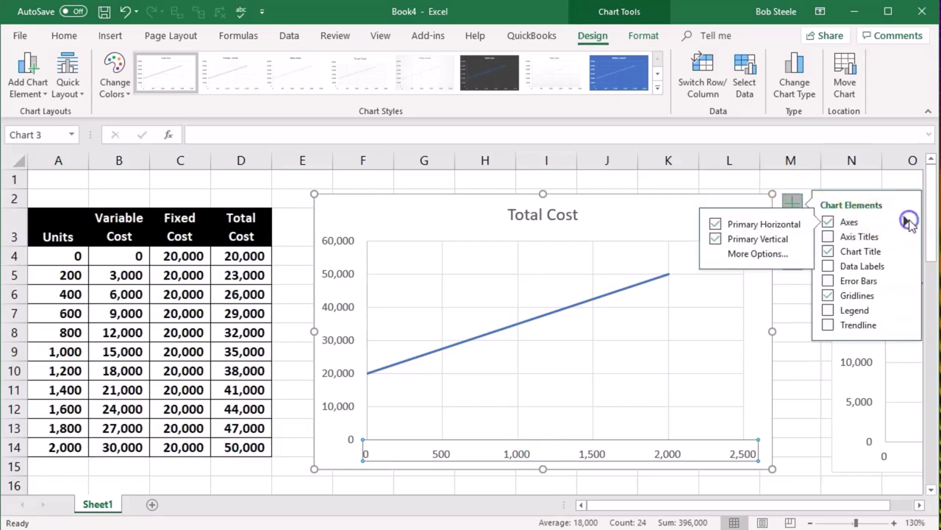
pyautogui.click(743, 255)
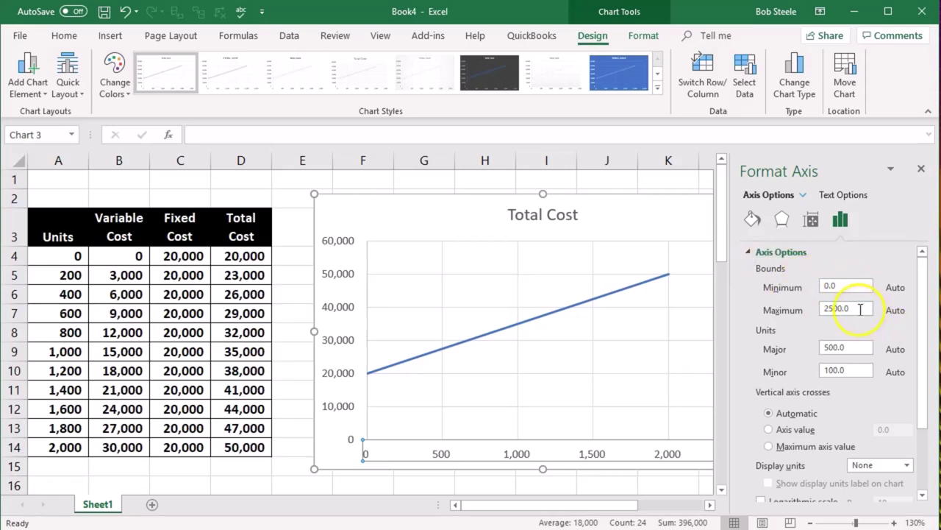
pyautogui.click(783, 310)
pyautogui.write('2000')
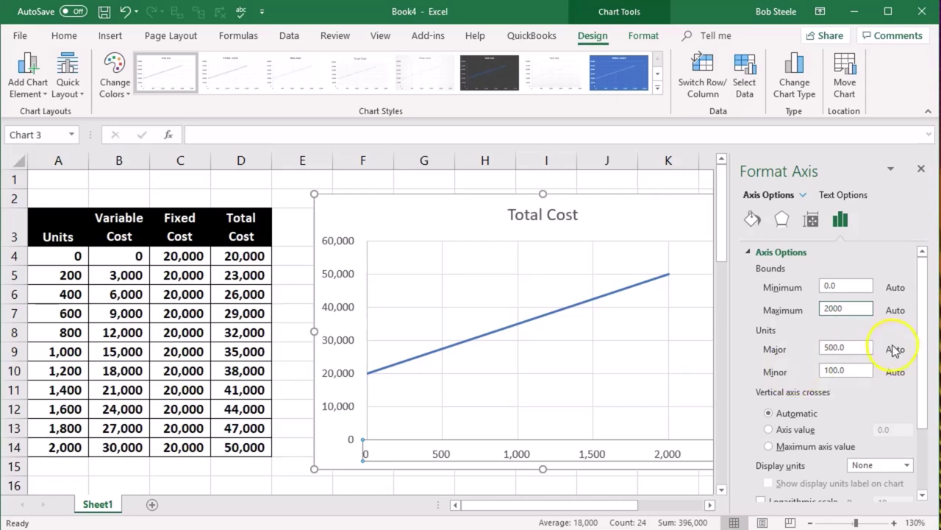
pyautogui.click(836, 347)
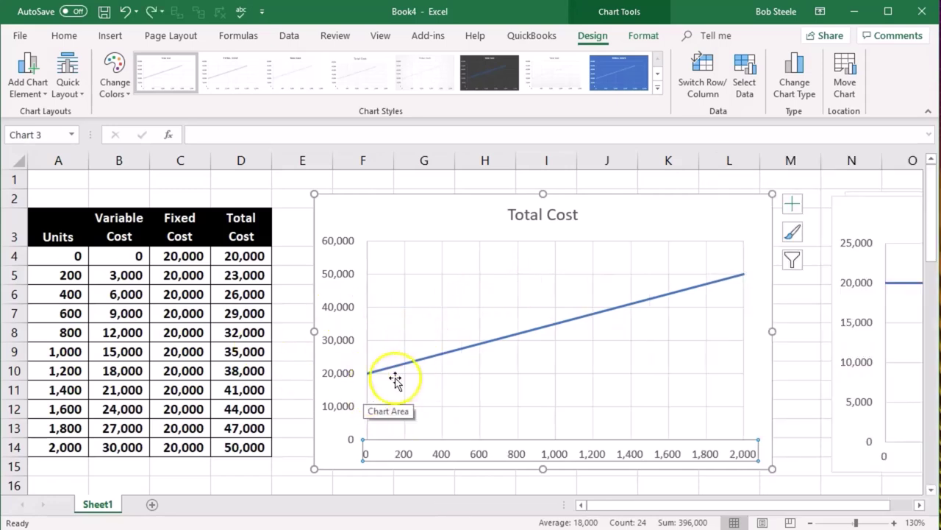
pyautogui.moveTo(370, 378)
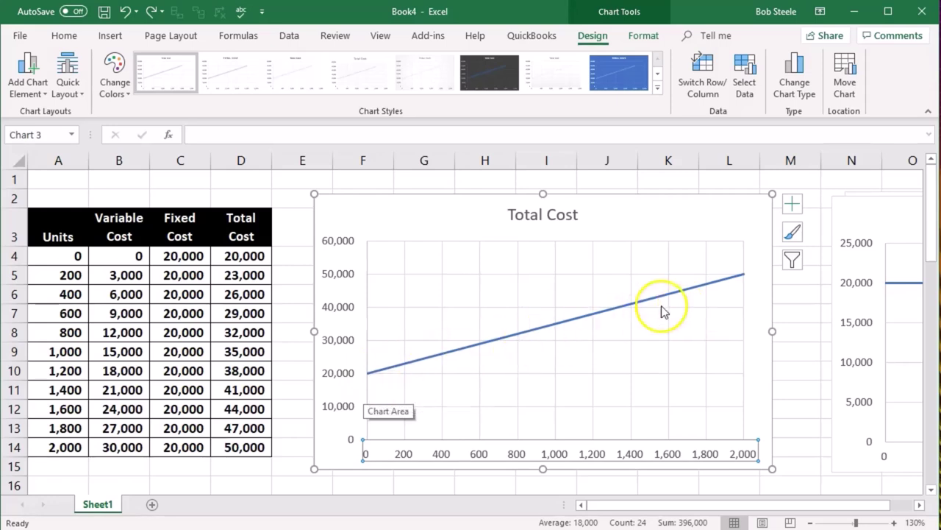
pyautogui.moveTo(660, 302)
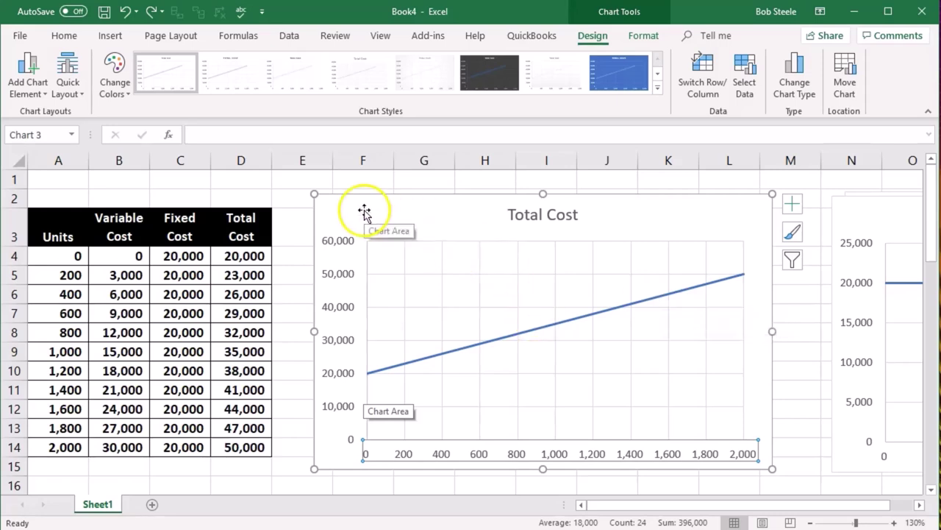
# Move the Total Cost chart right, then insert a smooth-line scatter of A3:D14 beside the table.
pyautogui.moveTo(364, 212); pyautogui.dragTo(880, 213)
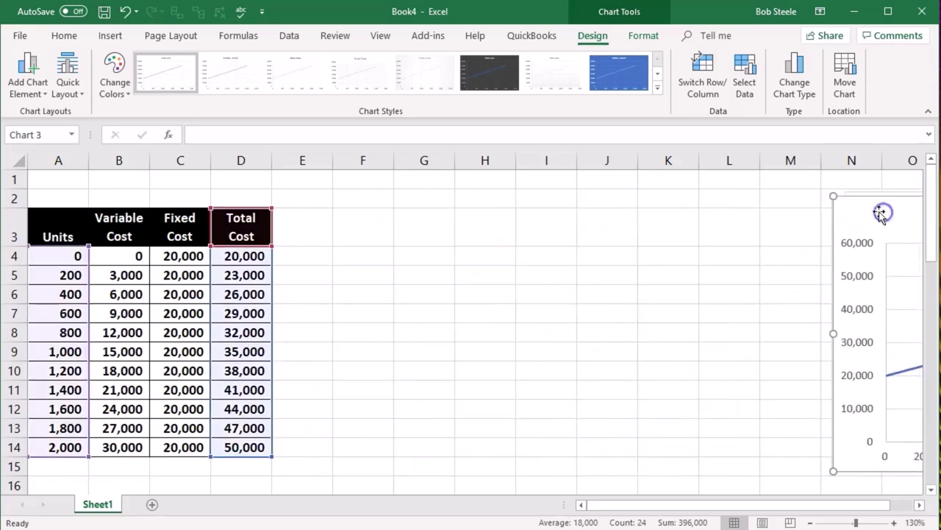
pyautogui.click(599, 334)
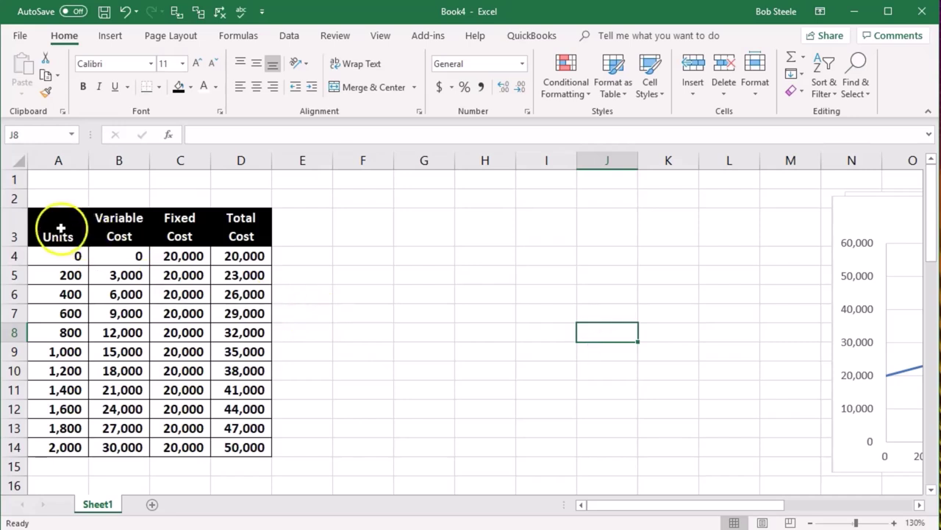
pyautogui.moveTo(60, 229); pyautogui.dragTo(246, 446)
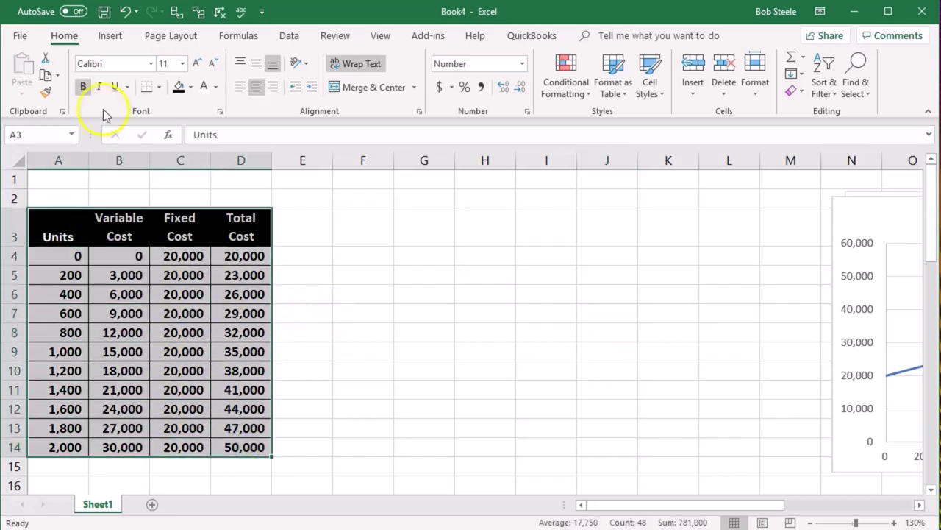
pyautogui.click(111, 37)
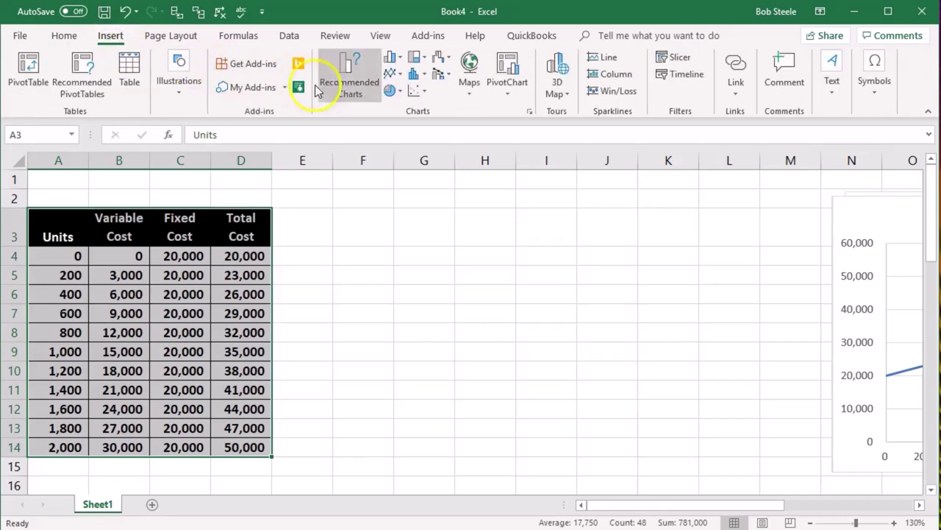
pyautogui.click(419, 92)
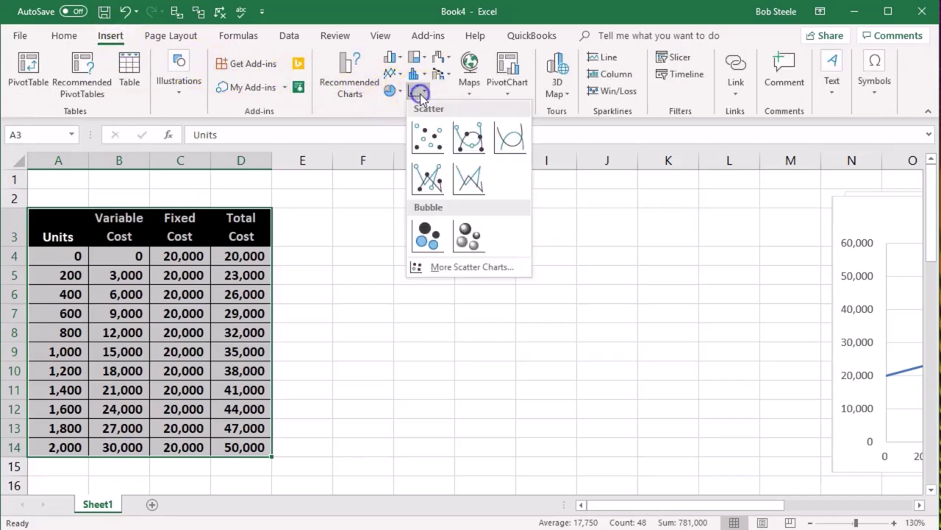
pyautogui.click(507, 130)
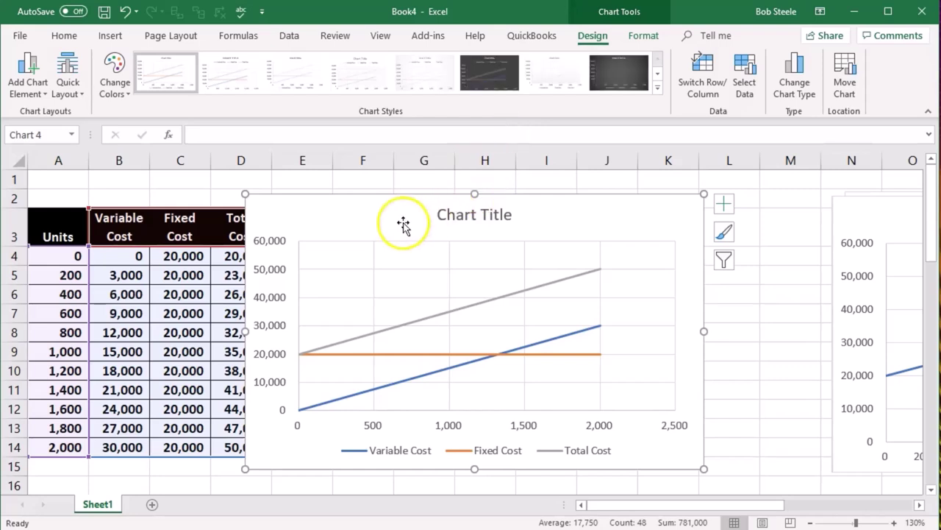
pyautogui.moveTo(405, 224); pyautogui.dragTo(595, 211)
# Title the new chart 'Costs'.
pyautogui.click(520, 211)
pyautogui.write('Costs')
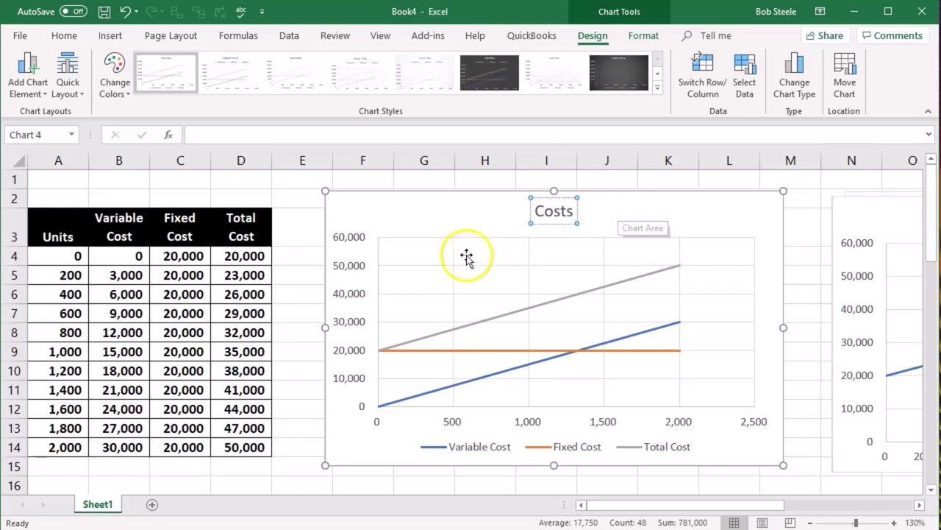
pyautogui.click(445, 217)
# Set the horizontal axis major unit to 200 and close the Format Axis pane.
pyautogui.click(465, 422)
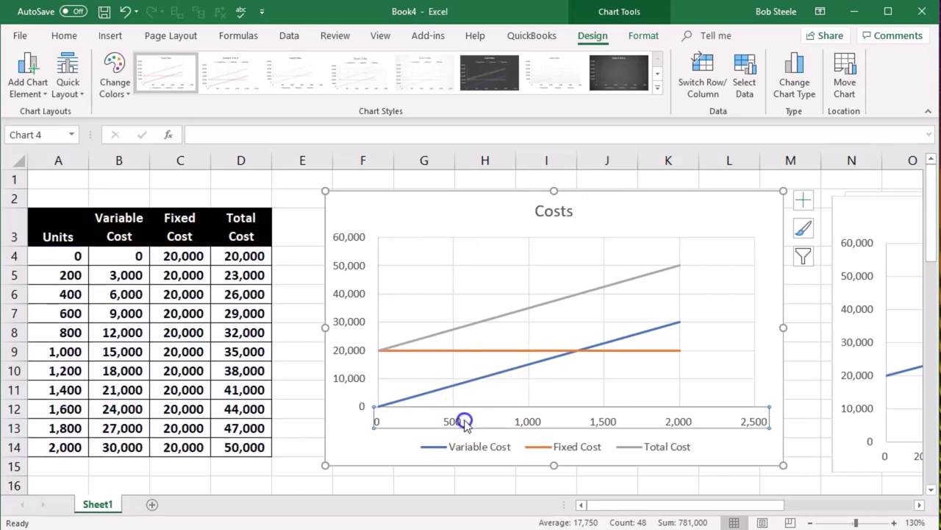
pyautogui.doubleClick(464, 420)
pyautogui.write('200')
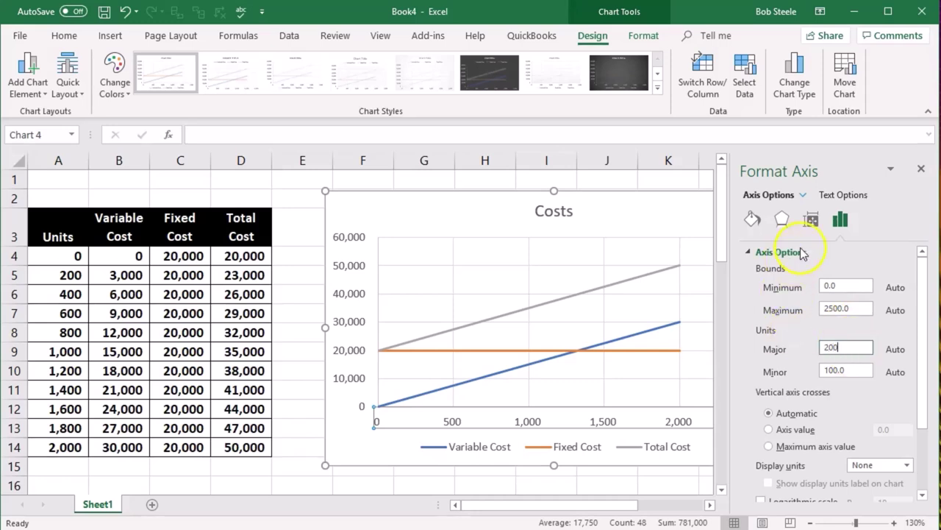
pyautogui.click(852, 286)
pyautogui.click(921, 172)
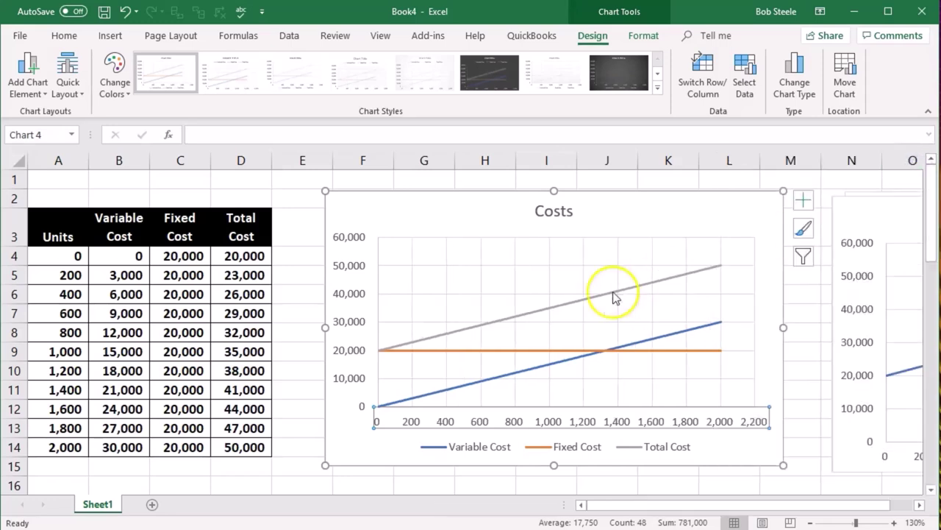
pyautogui.click(292, 237)
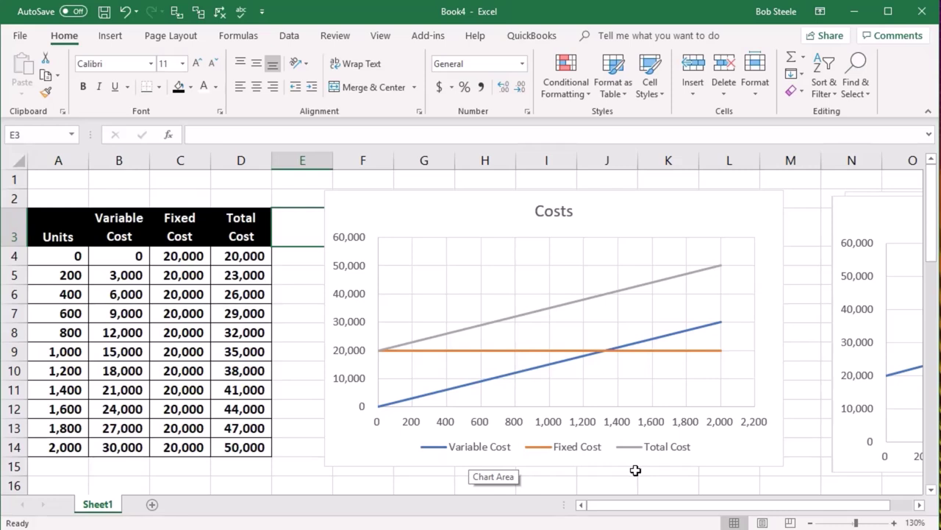
pyautogui.click(479, 350)
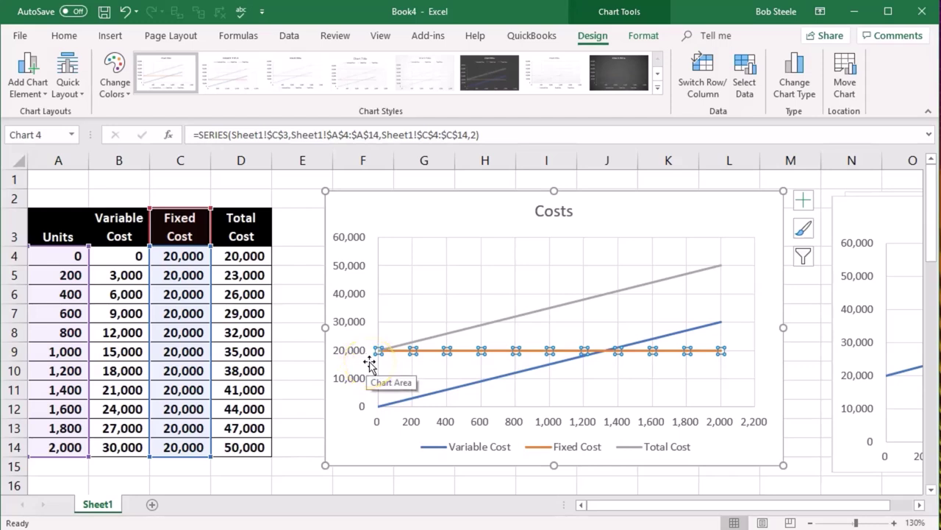
pyautogui.click(413, 398)
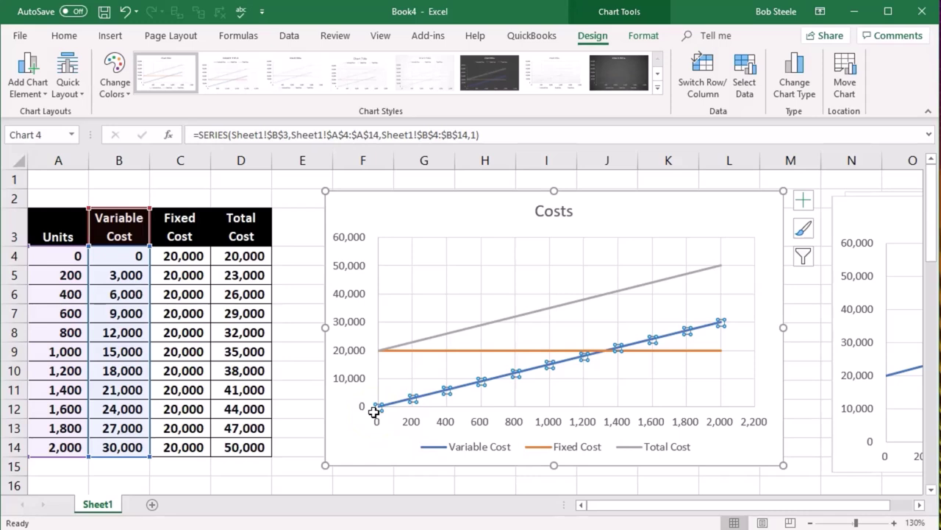
pyautogui.moveTo(399, 395); pyautogui.dragTo(431, 393)
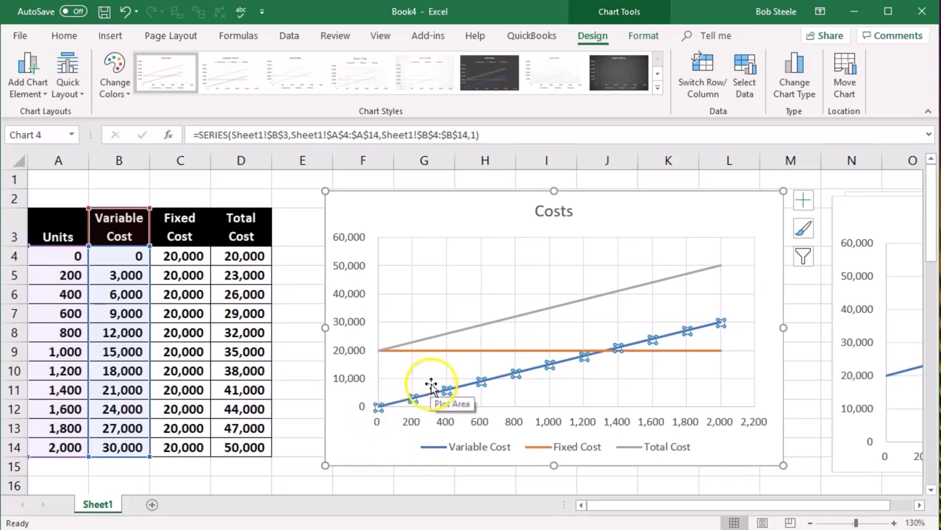
pyautogui.click(445, 332)
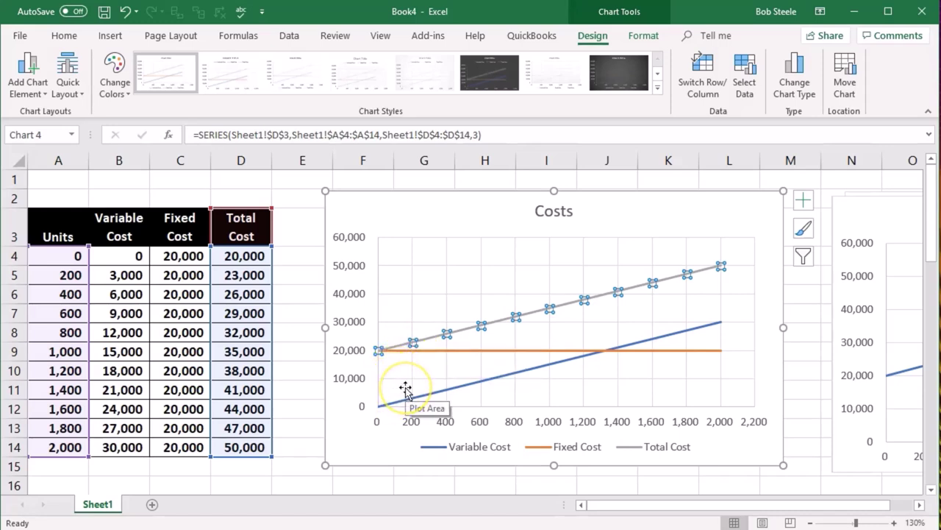
pyautogui.moveTo(482, 326)
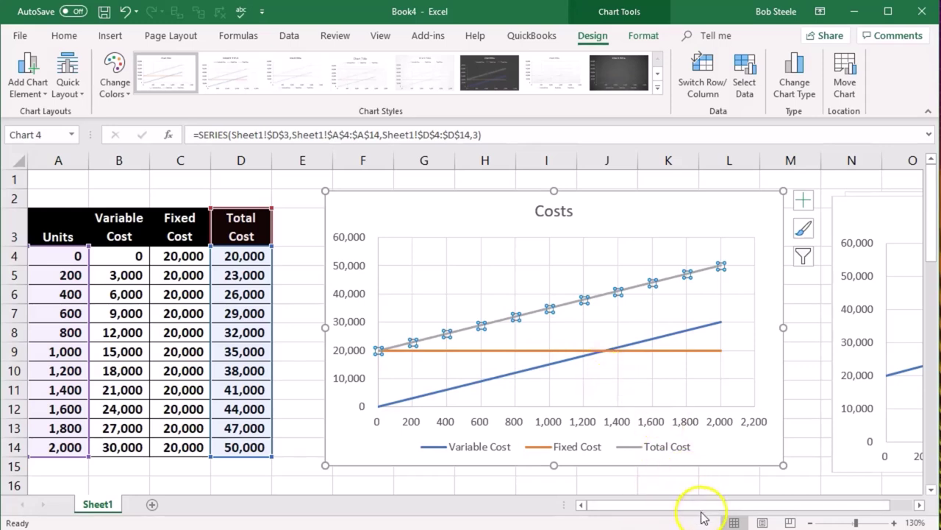
# Move the Total Cost chart off the Fixed Cost chart and zoom the sheet out to 90%.
pyautogui.hscroll(1, 704, 506)
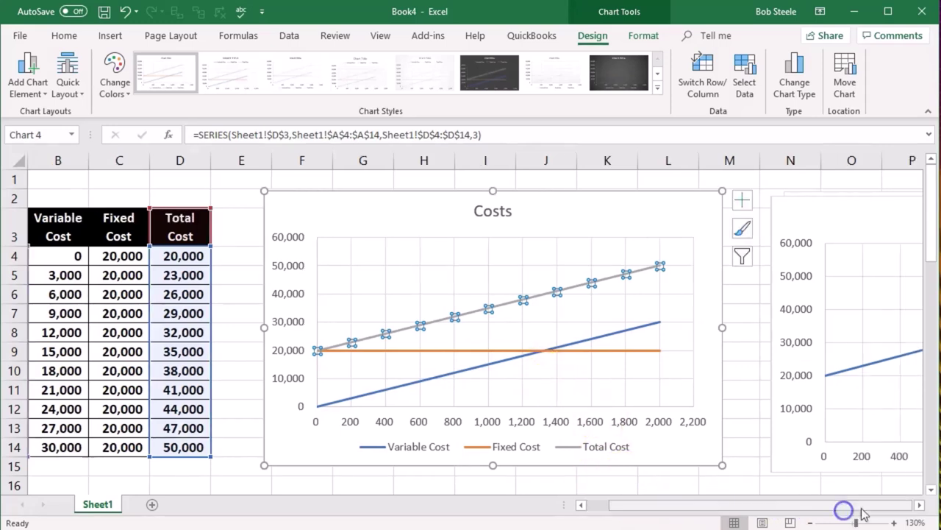
pyautogui.click(920, 506)
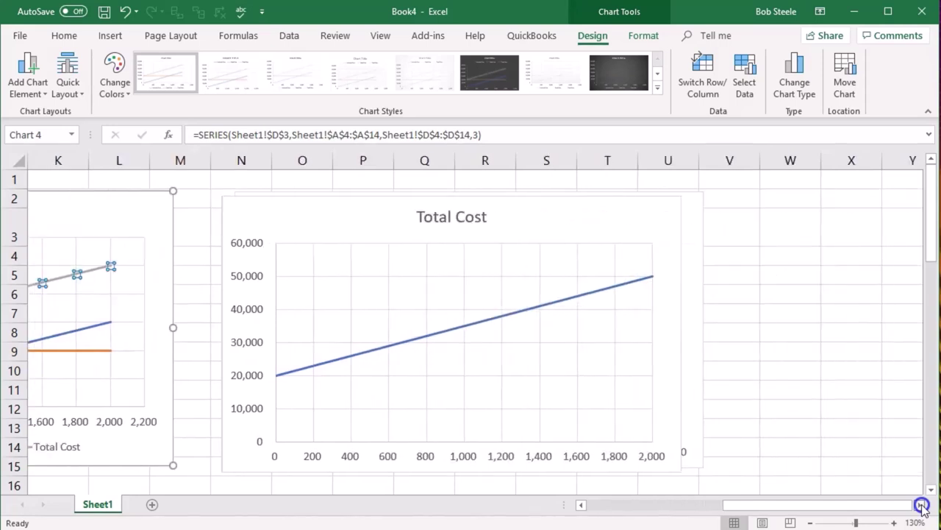
pyautogui.moveTo(469, 228); pyautogui.dragTo(850, 216)
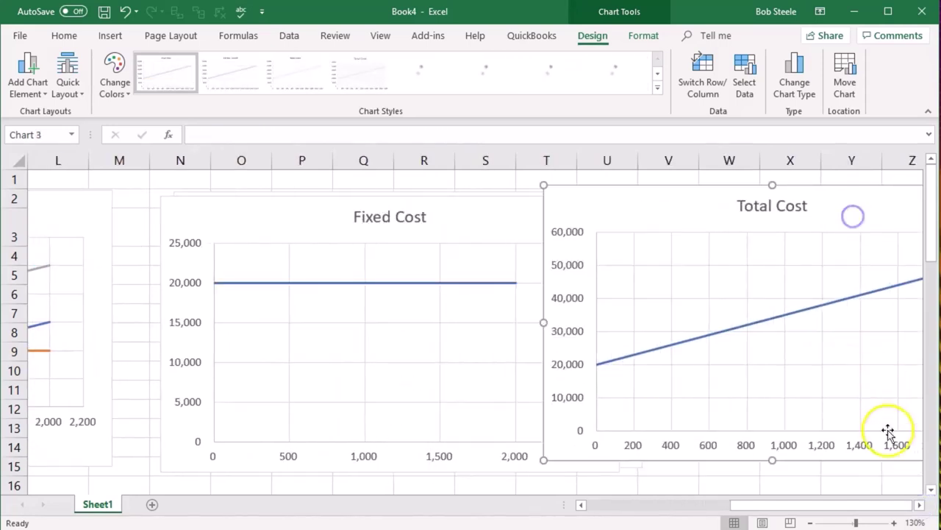
pyautogui.click(920, 505)
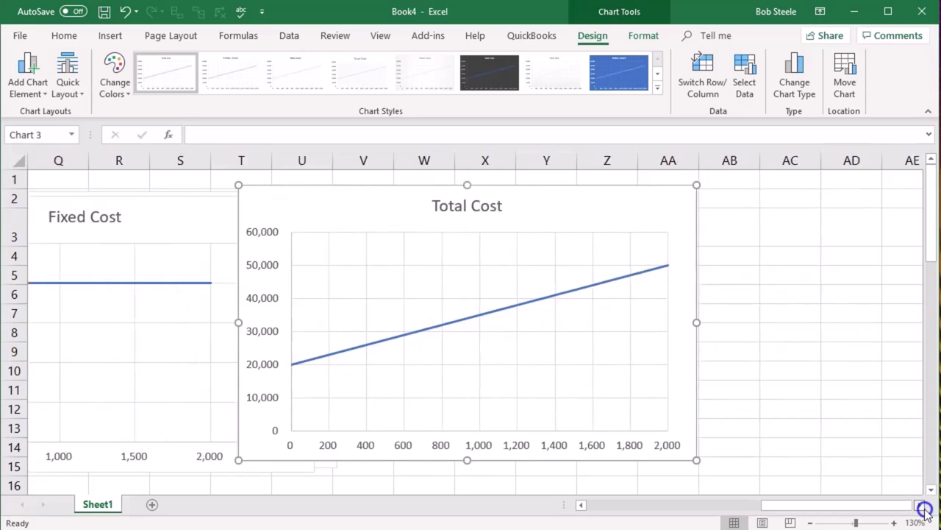
pyautogui.moveTo(578, 238); pyautogui.dragTo(822, 207)
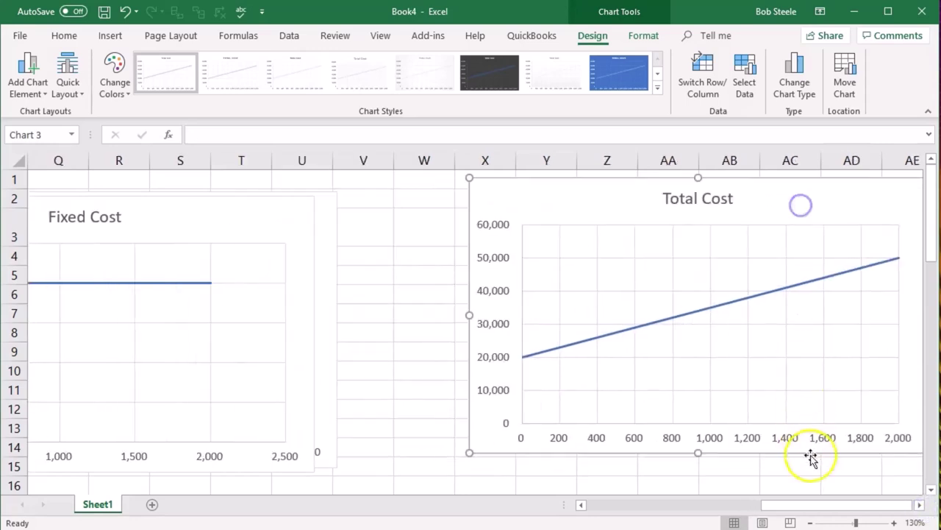
pyautogui.click(810, 522)
pyautogui.click(810, 522)
pyautogui.click(810, 522)
pyautogui.click(811, 523)
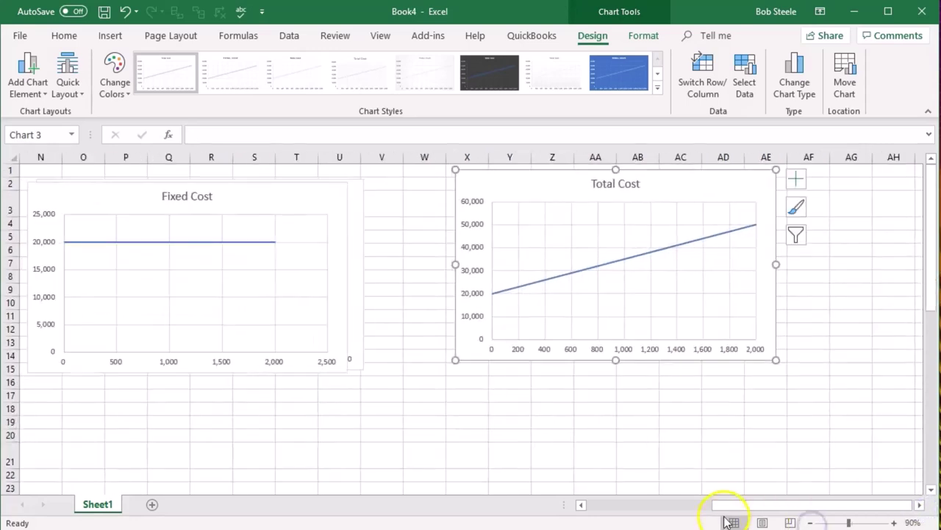
pyautogui.moveTo(725, 505)
pyautogui.mouseDown()
pyautogui.moveTo(581, 507)
pyautogui.moveTo(717, 506)
pyautogui.mouseUp()
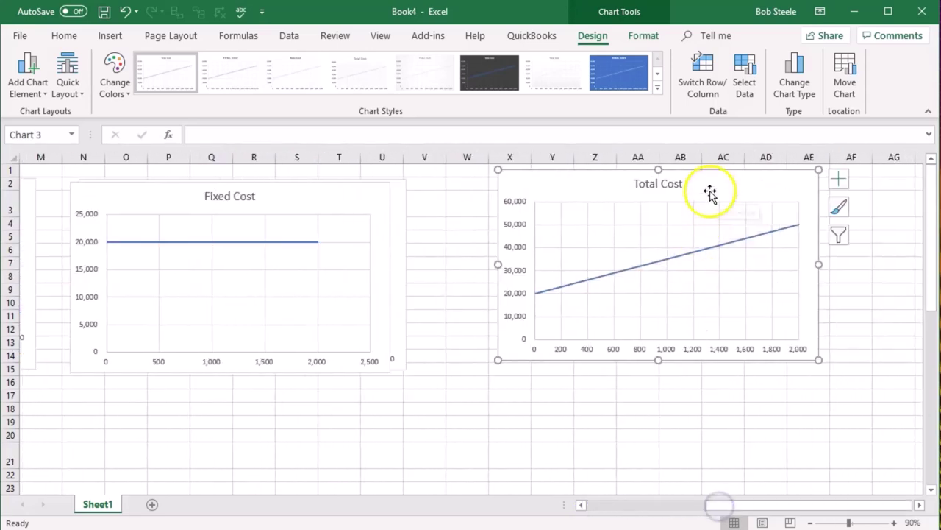
pyautogui.moveTo(711, 193)
pyautogui.mouseDown()
pyautogui.moveTo(828, 183)
pyautogui.moveTo(844, 201)
pyautogui.mouseUp()
# Line up Variable Cost at left, then Fixed Cost and Total Cost beside it in one row.
pyautogui.click(395, 211)
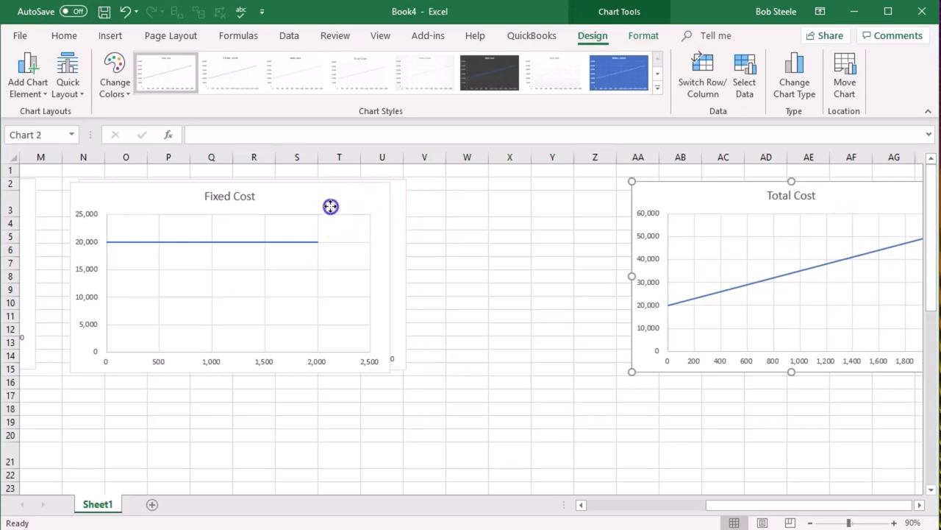
pyautogui.moveTo(330, 204); pyautogui.dragTo(627, 203)
pyautogui.moveTo(227, 189)
pyautogui.mouseDown()
pyautogui.moveTo(145, 205)
pyautogui.moveTo(134, 193)
pyautogui.mouseUp()
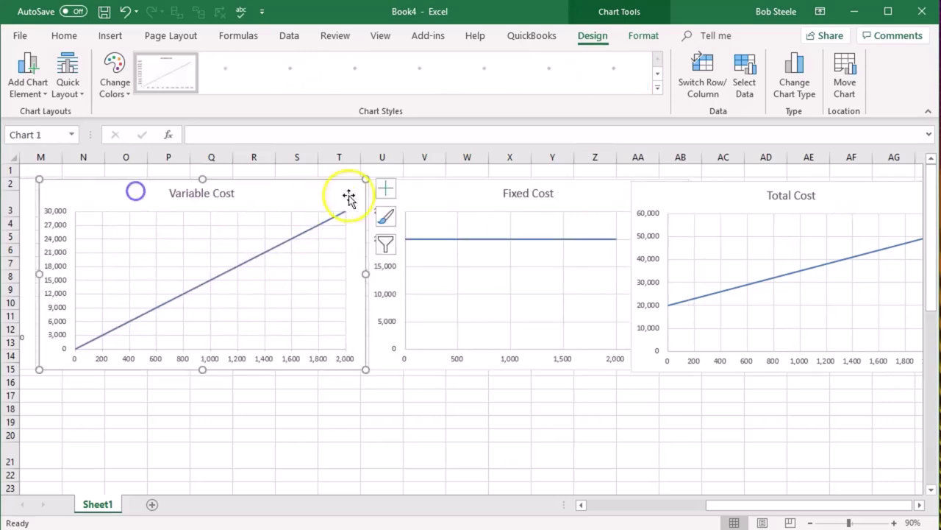
pyautogui.click(436, 193)
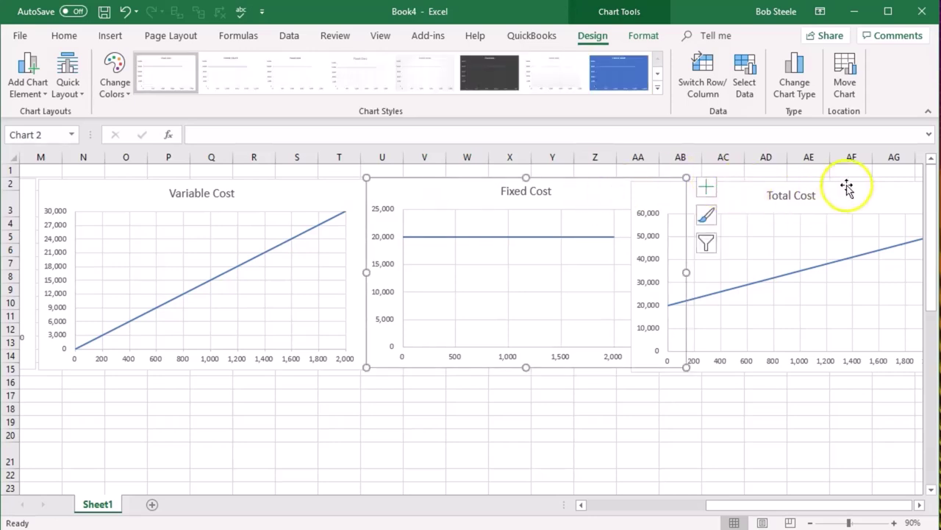
pyautogui.moveTo(848, 182); pyautogui.dragTo(860, 186)
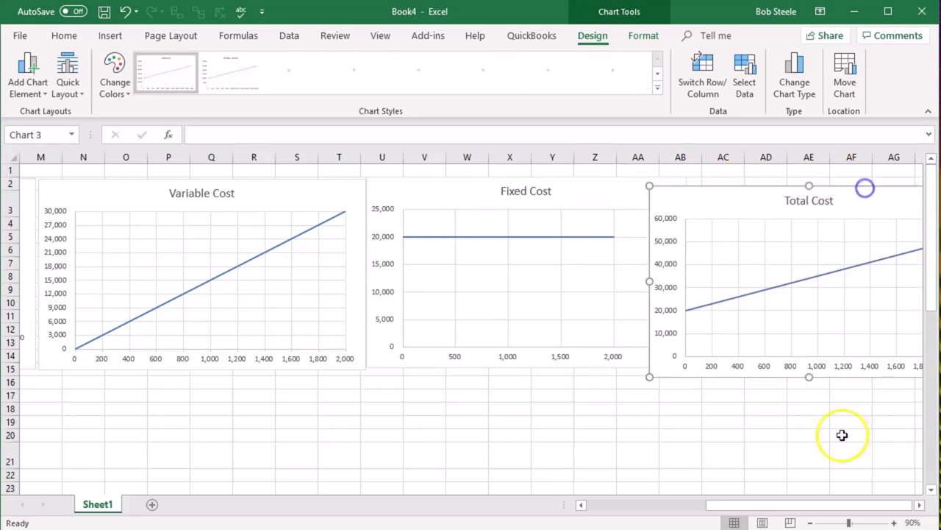
pyautogui.click(920, 505)
pyautogui.click(922, 505)
pyautogui.moveTo(660, 196)
pyautogui.mouseDown()
pyautogui.moveTo(710, 183)
pyautogui.moveTo(704, 191)
pyautogui.mouseUp()
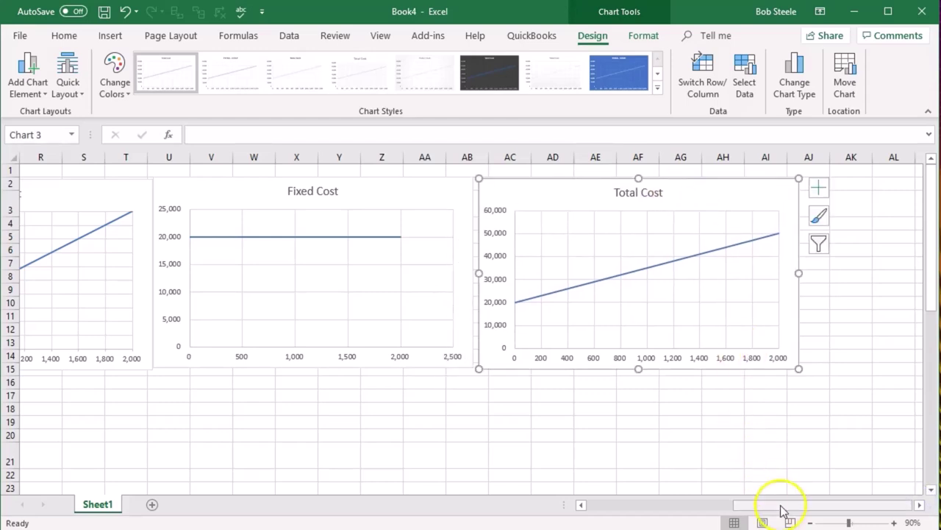
pyautogui.moveTo(777, 504); pyautogui.dragTo(630, 504)
pyautogui.click(342, 473)
pyautogui.scroll(-2, 301, 462)
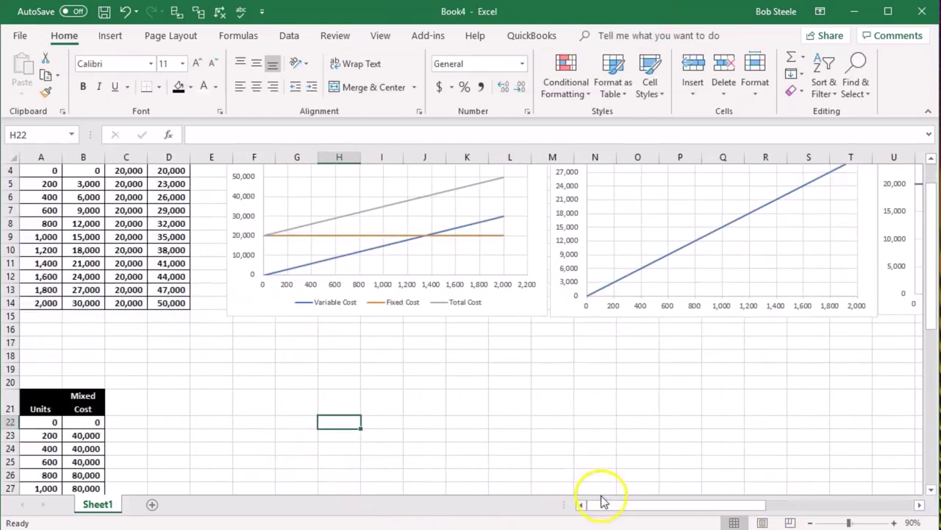
# Scroll down to the first Mixed Cost table and select A21:B32 including the Units and Mixed Cost headers.
pyautogui.scroll(-1, 485, 481)
pyautogui.scroll(-1, 496, 445)
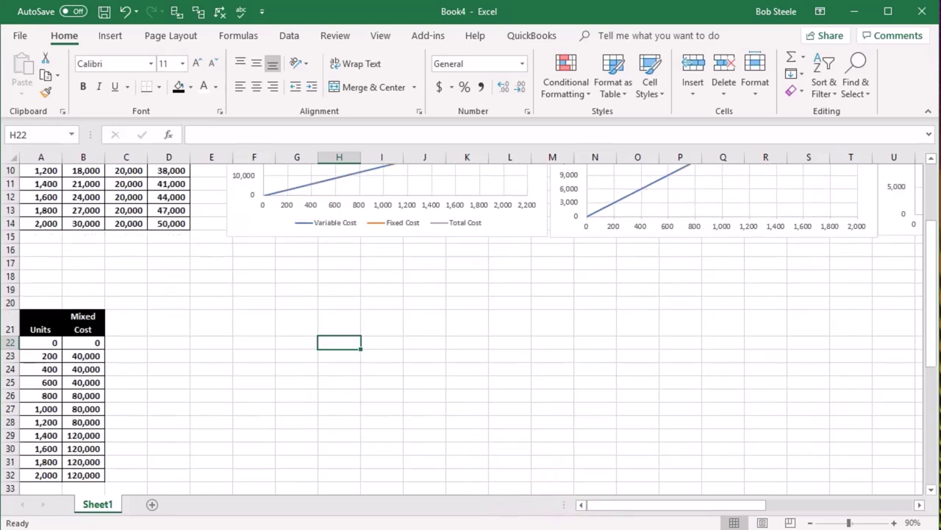
pyautogui.scroll(-1, 539, 439)
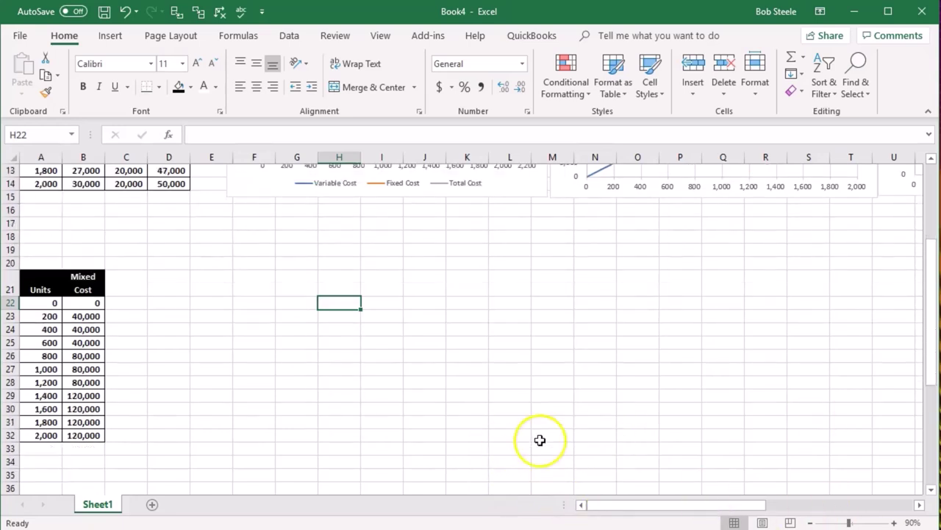
pyautogui.scroll(-1, 507, 434)
pyautogui.click(46, 395)
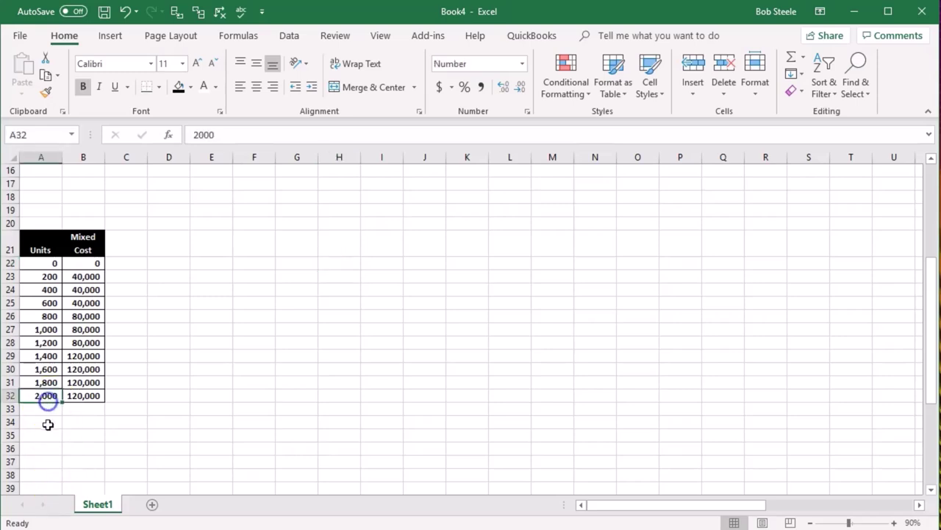
pyautogui.scroll(1, 50, 432)
pyautogui.scroll(1, 50, 432)
pyautogui.scroll(1, 55, 435)
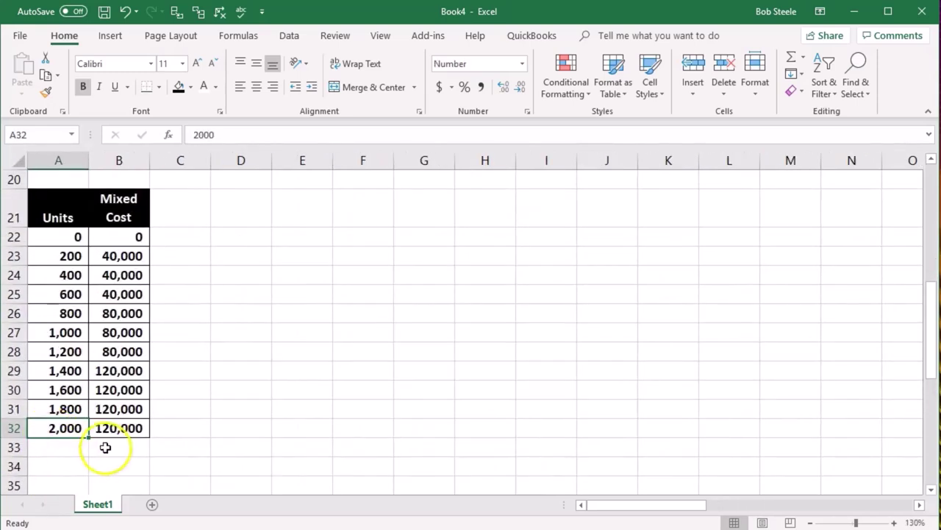
pyautogui.click(373, 417)
pyautogui.click(139, 456)
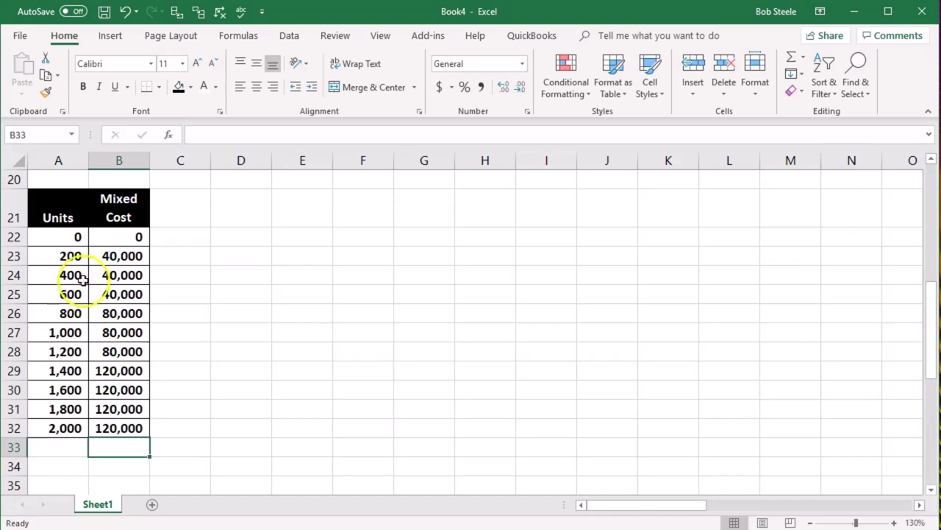
pyautogui.moveTo(56, 208); pyautogui.dragTo(119, 425)
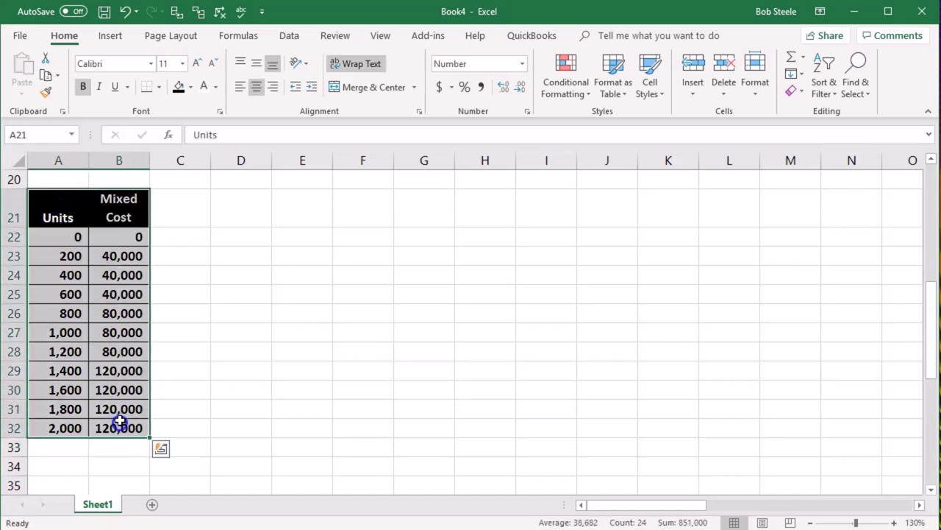
# Insert a Scatter with Straight Lines chart of the stepped Mixed Cost data and place it beside the table.
pyautogui.click(107, 35)
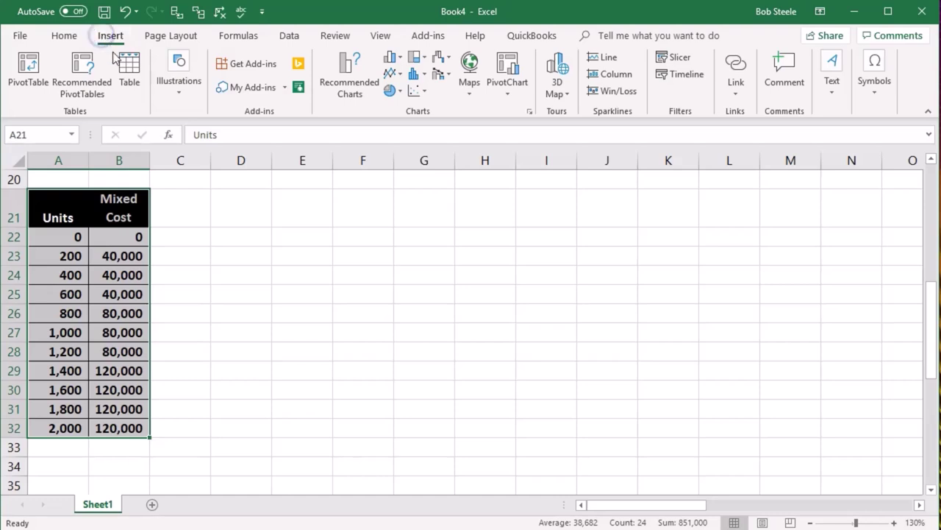
pyautogui.click(420, 91)
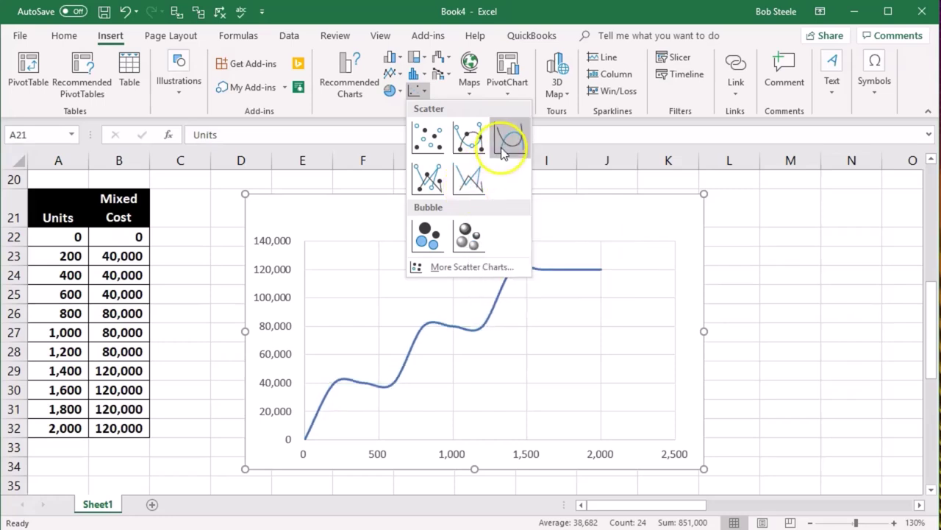
pyautogui.click(474, 185)
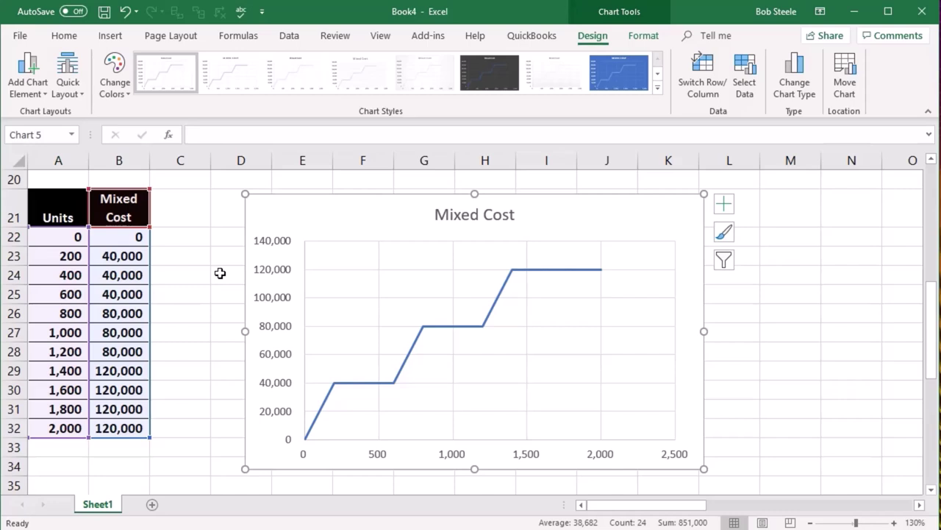
pyautogui.click(220, 273)
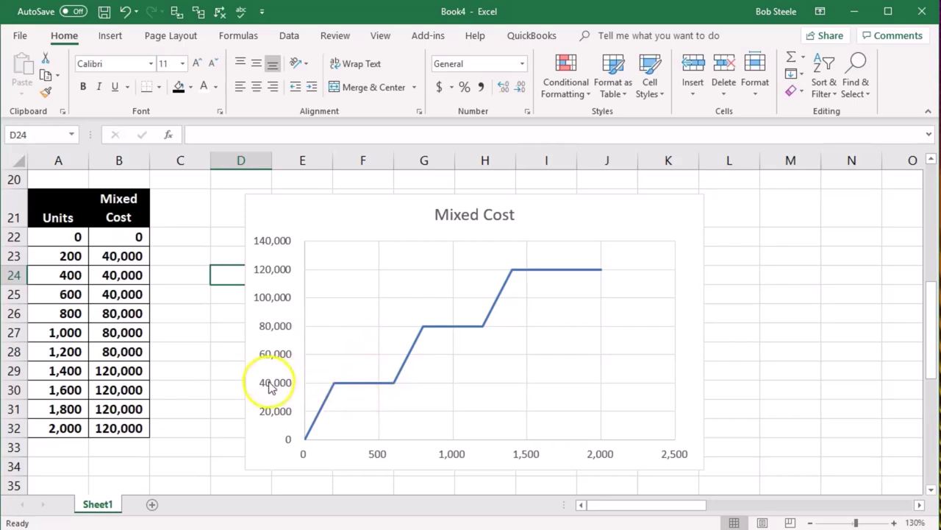
pyautogui.moveTo(337, 203)
pyautogui.mouseDown()
pyautogui.moveTo(226, 214)
pyautogui.moveTo(265, 195)
pyautogui.mouseUp()
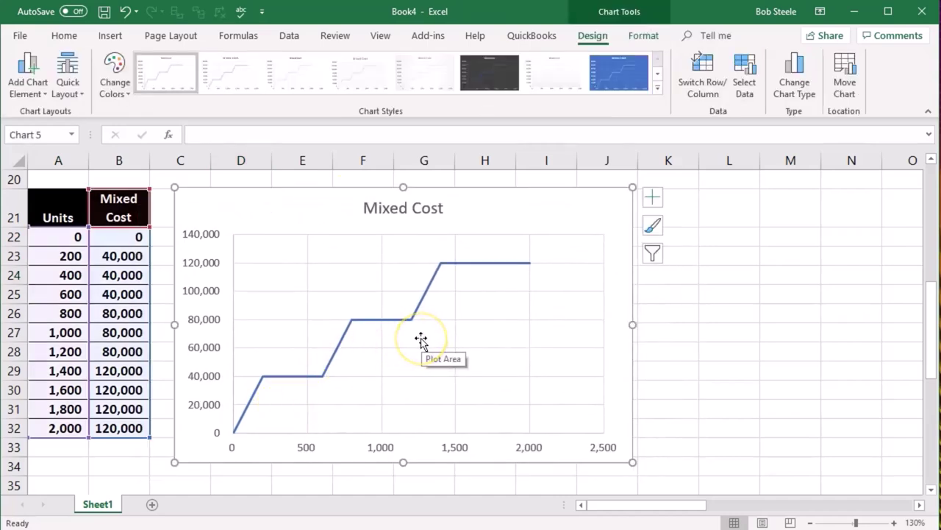
pyautogui.click(746, 312)
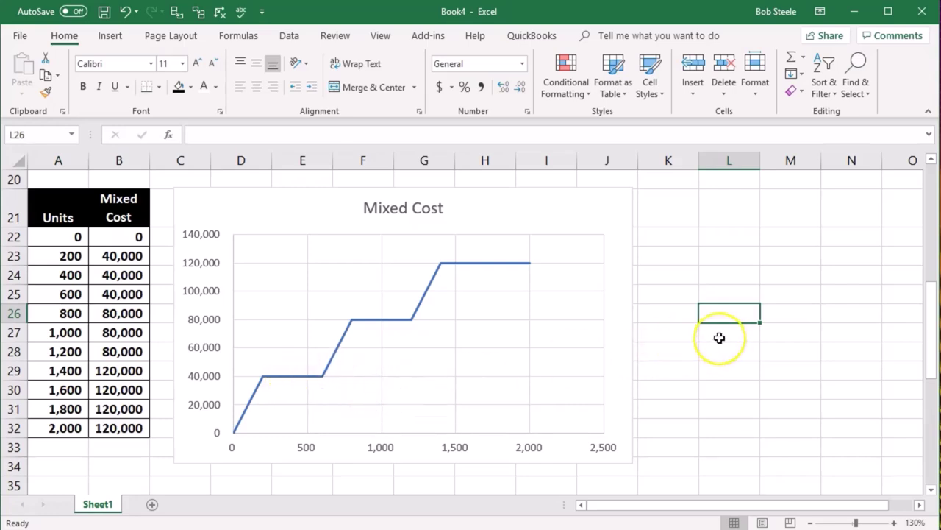
# Scroll to the second Mixed Cost table and select A41:B52 with its Units and Mixed Cost headers.
pyautogui.scroll(-1, 720, 337)
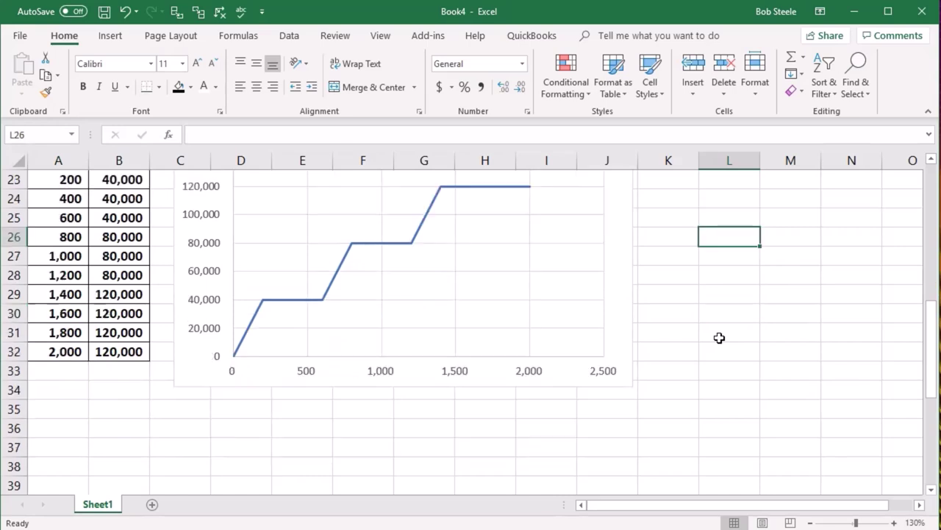
pyautogui.scroll(-1, 719, 337)
pyautogui.scroll(-1, 719, 337)
pyautogui.scroll(-2, 717, 336)
pyautogui.scroll(-2, 718, 336)
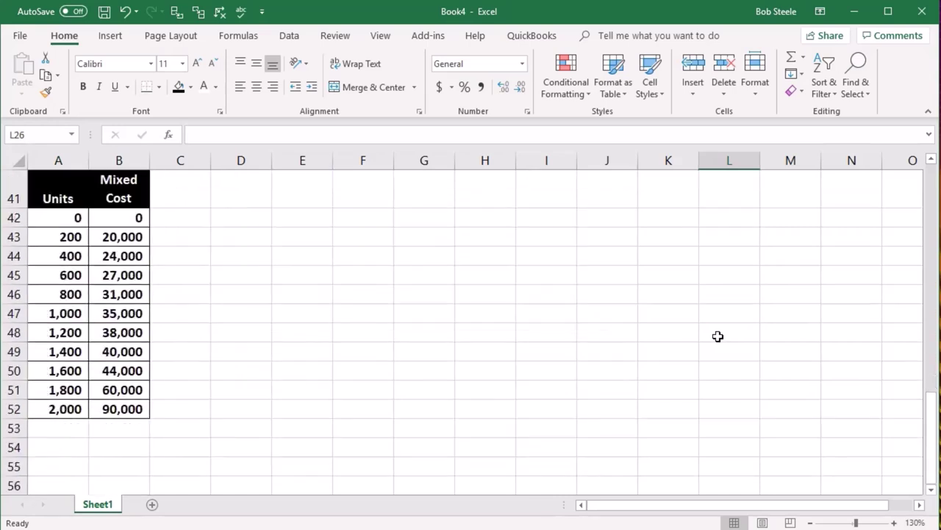
pyautogui.moveTo(74, 186); pyautogui.dragTo(142, 410)
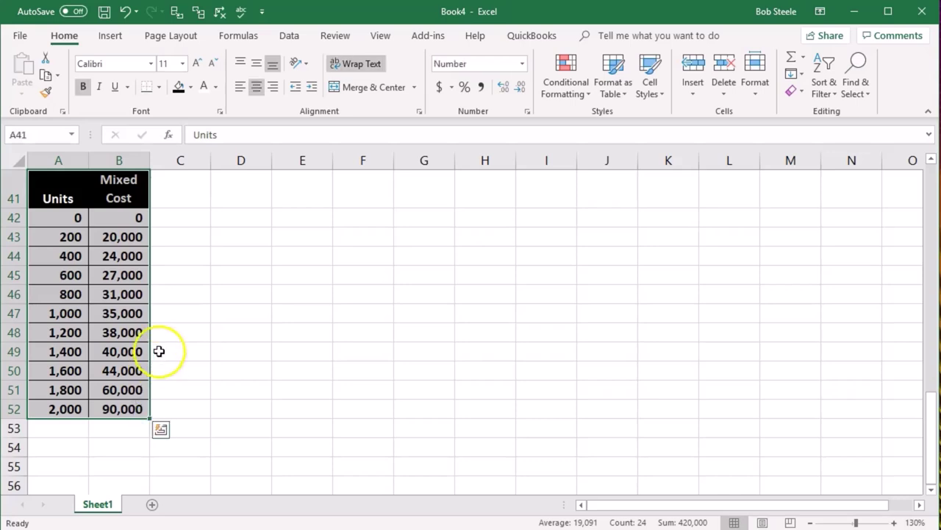
pyautogui.click(109, 36)
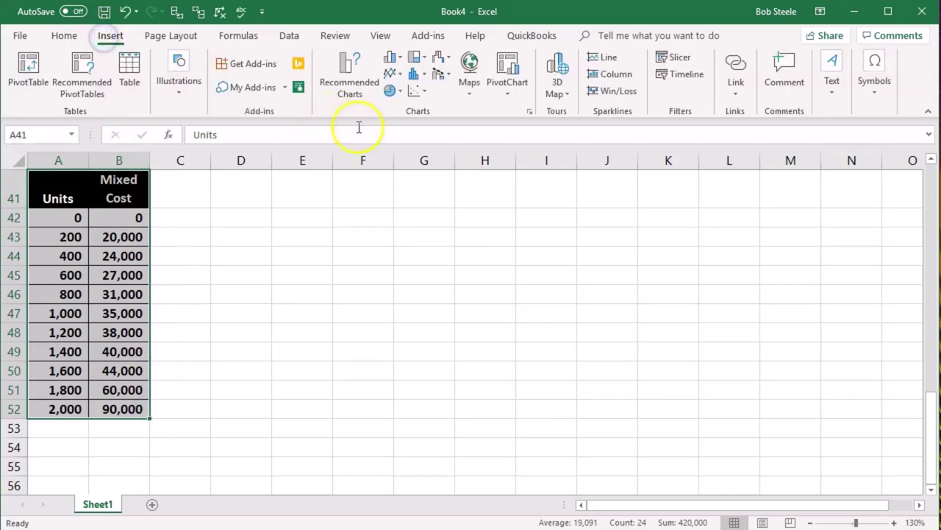
# Insert a Scatter with Smooth Lines chart of the second table and move it up-left beside the data.
pyautogui.click(416, 95)
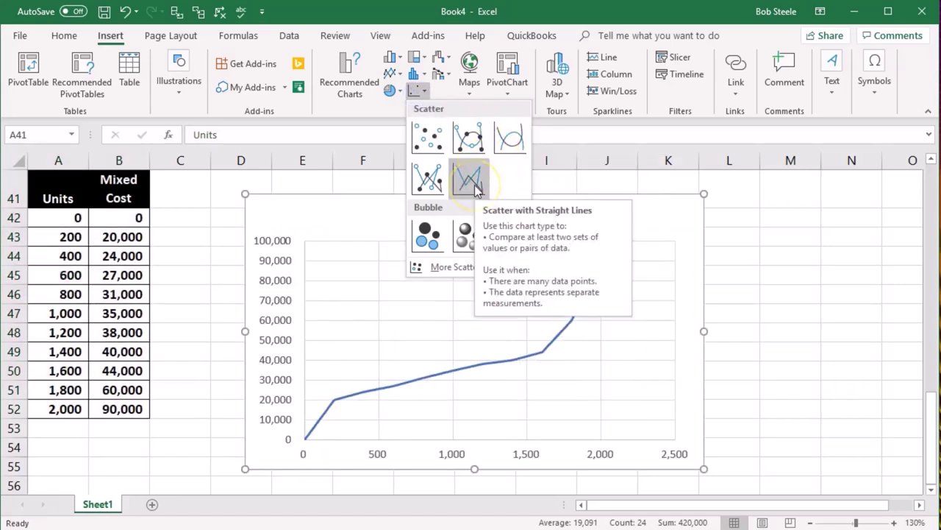
pyautogui.click(504, 148)
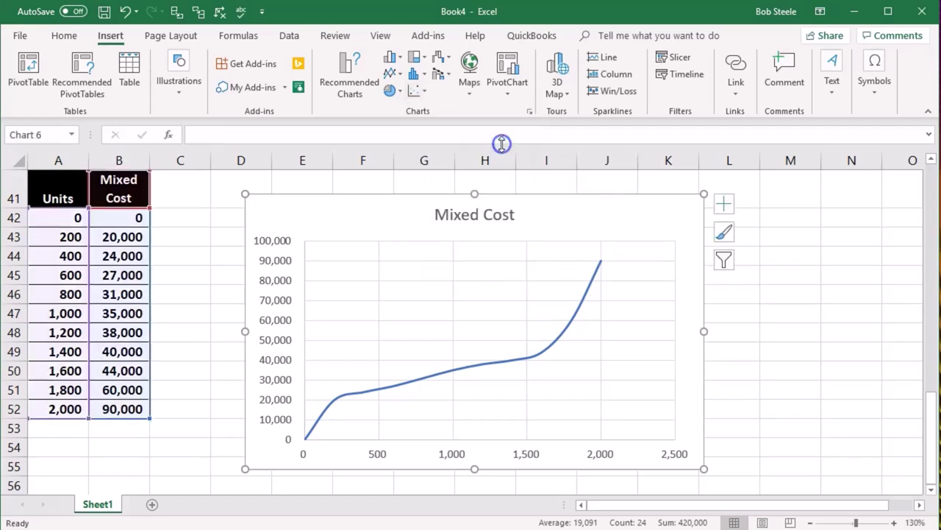
pyautogui.click(796, 370)
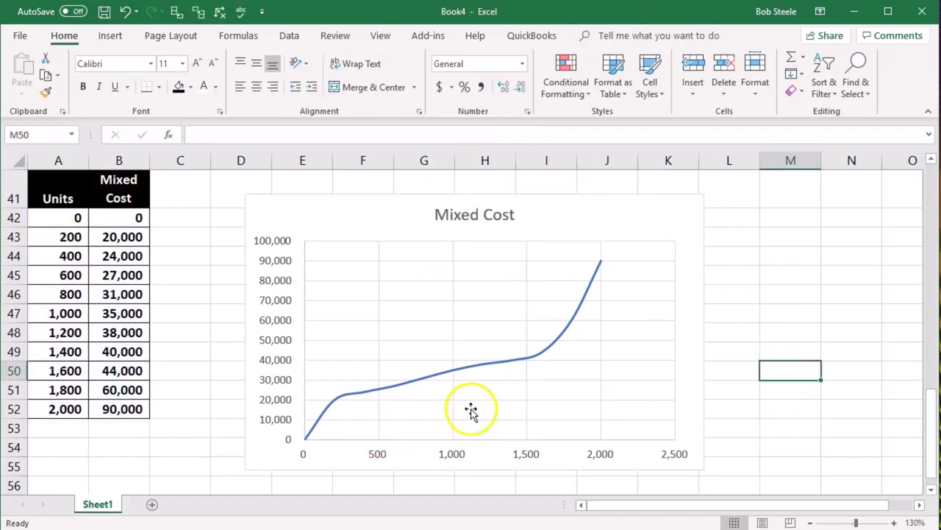
pyautogui.moveTo(340, 223); pyautogui.dragTo(317, 201)
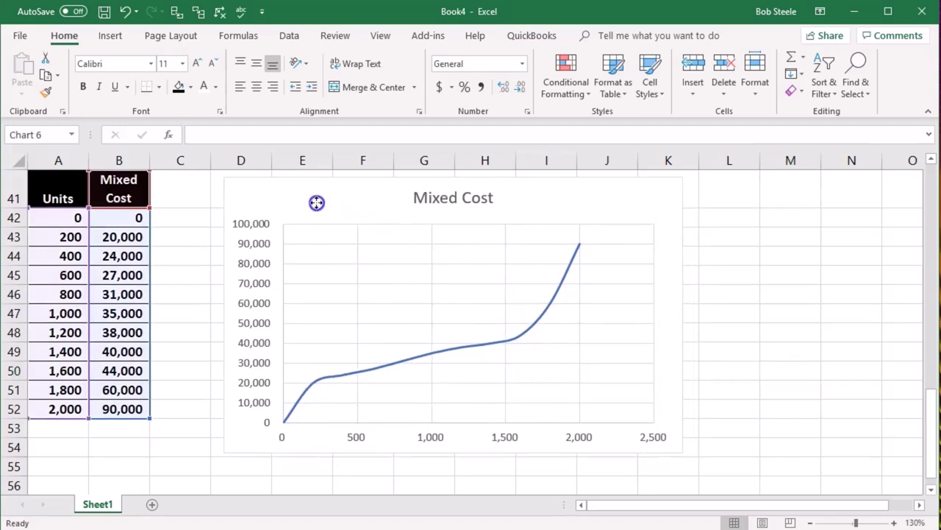
pyautogui.click(202, 290)
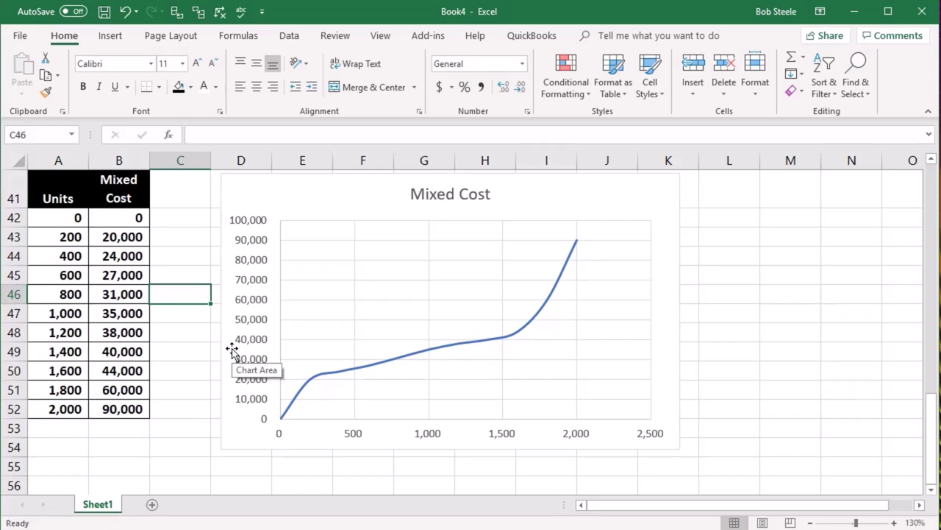
pyautogui.click(783, 353)
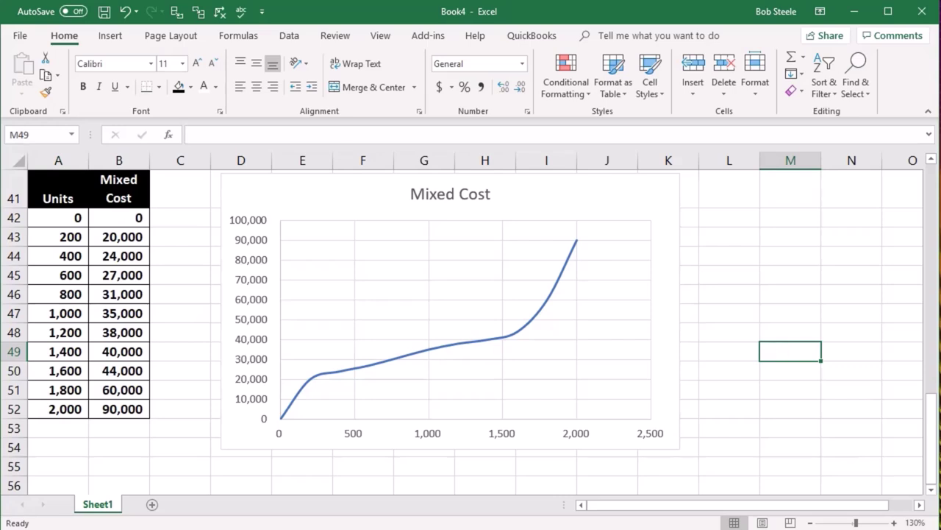
pyautogui.click(742, 372)
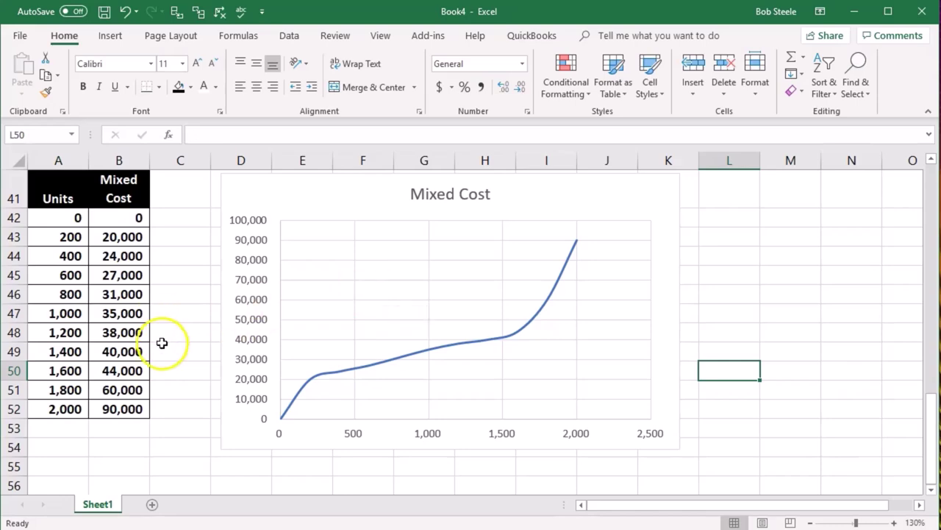
pyautogui.scroll(1, 316, 331)
pyautogui.scroll(3, 318, 336)
pyautogui.scroll(4, 318, 336)
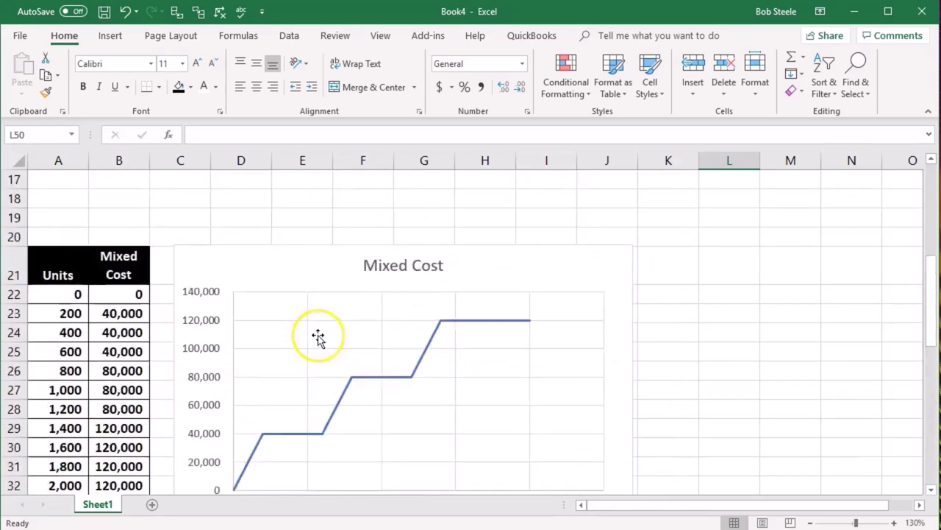